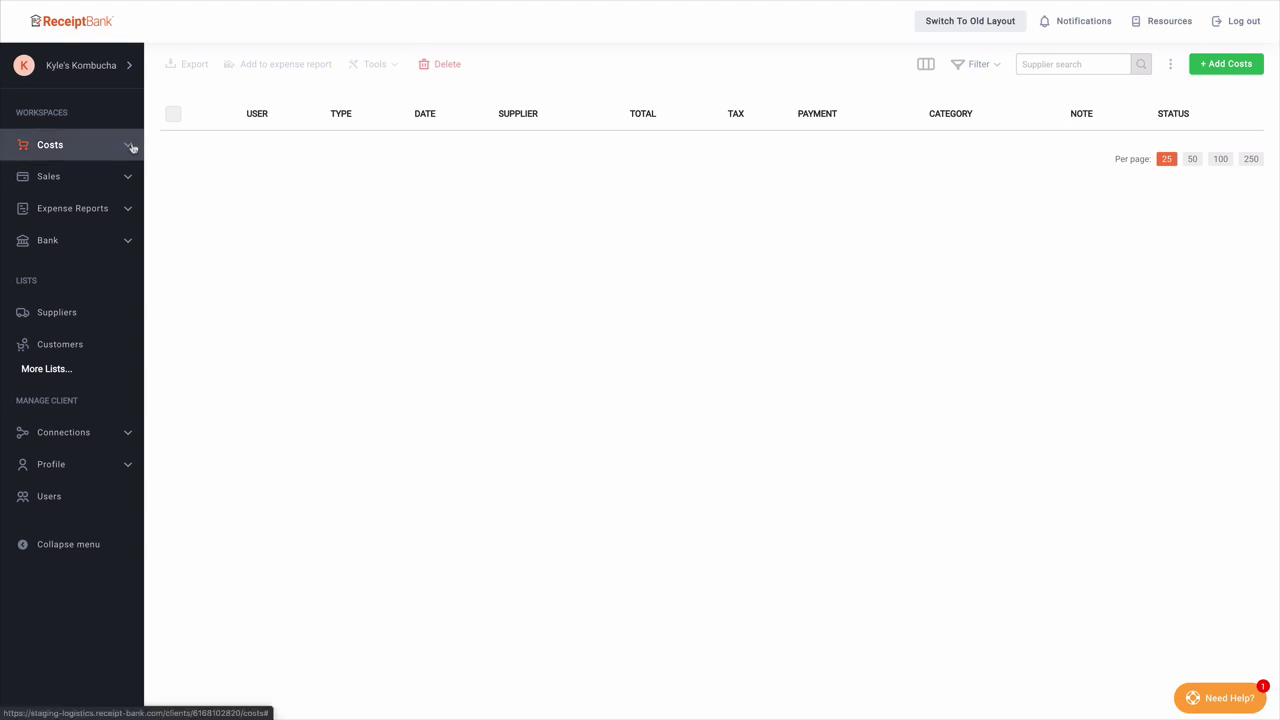
Step: Expand and collapse the Costs, Sales and Bank sidebar sections to preview their stages
{"action": "left_click", "coordinate": [131, 146]}
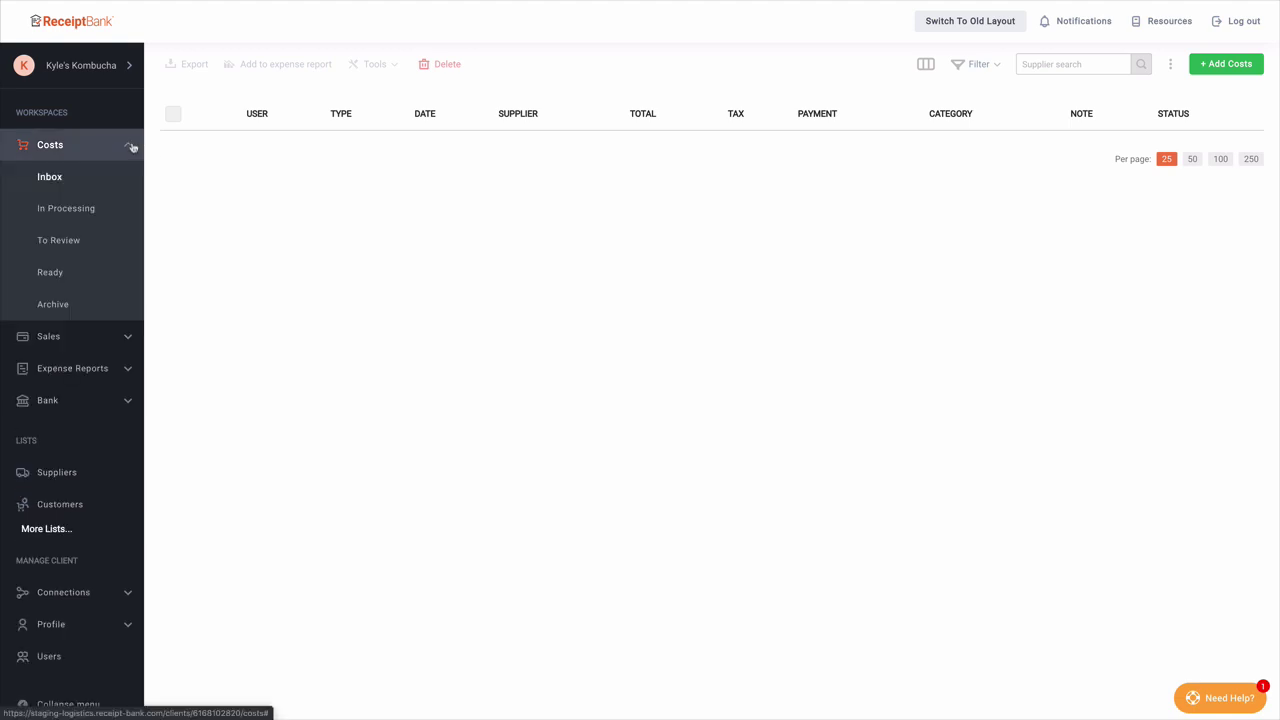
{"action": "left_click", "coordinate": [131, 146]}
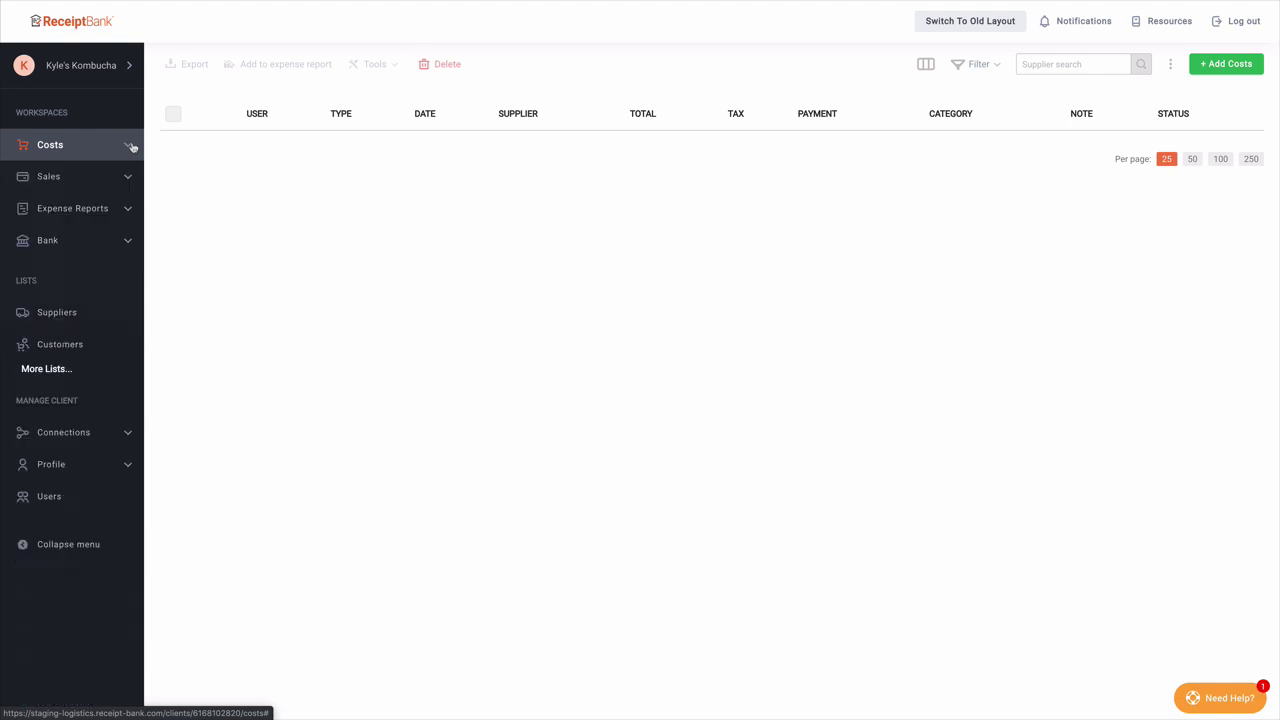
{"action": "left_click", "coordinate": [128, 179]}
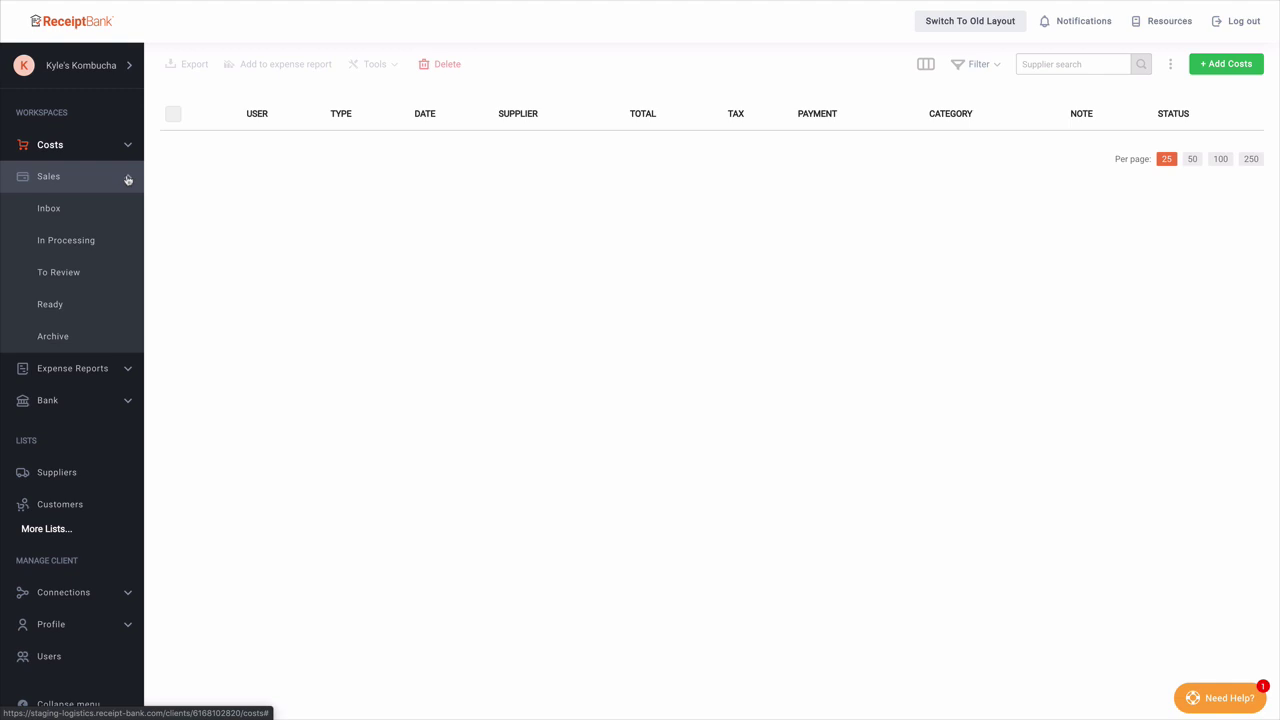
{"action": "left_click", "coordinate": [128, 179]}
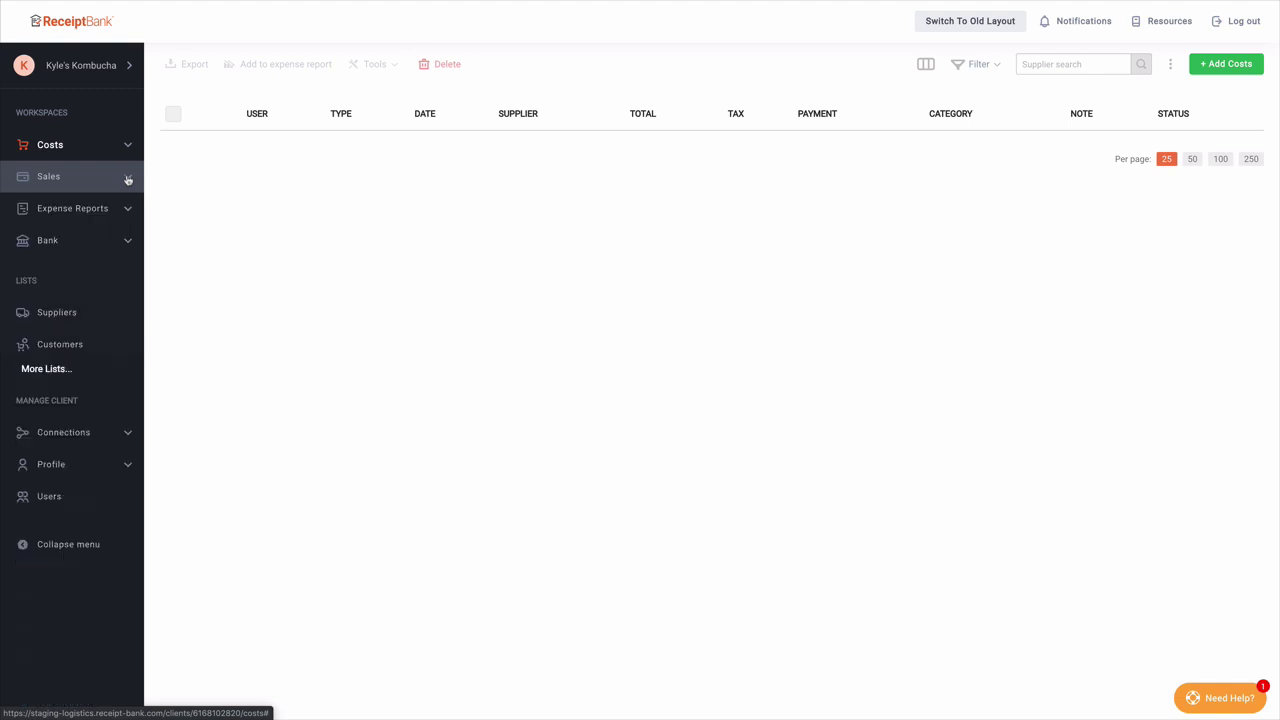
{"action": "left_click", "coordinate": [130, 240]}
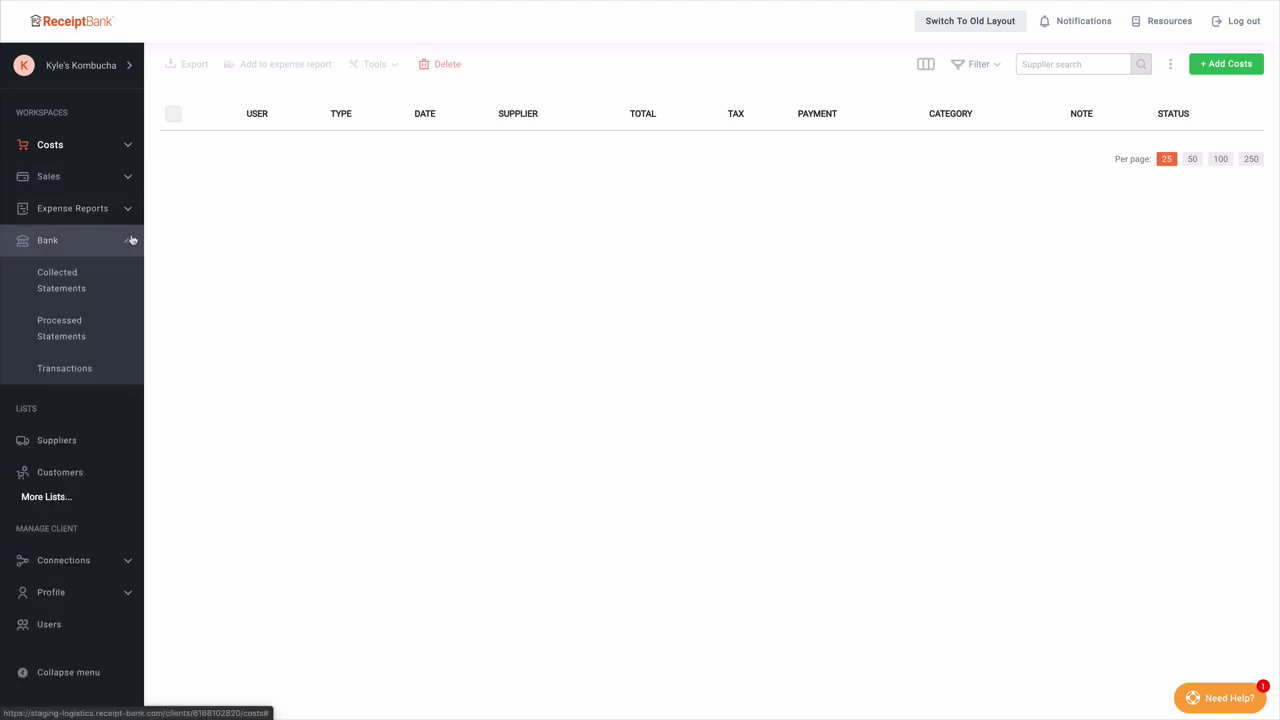
{"action": "left_click", "coordinate": [130, 240]}
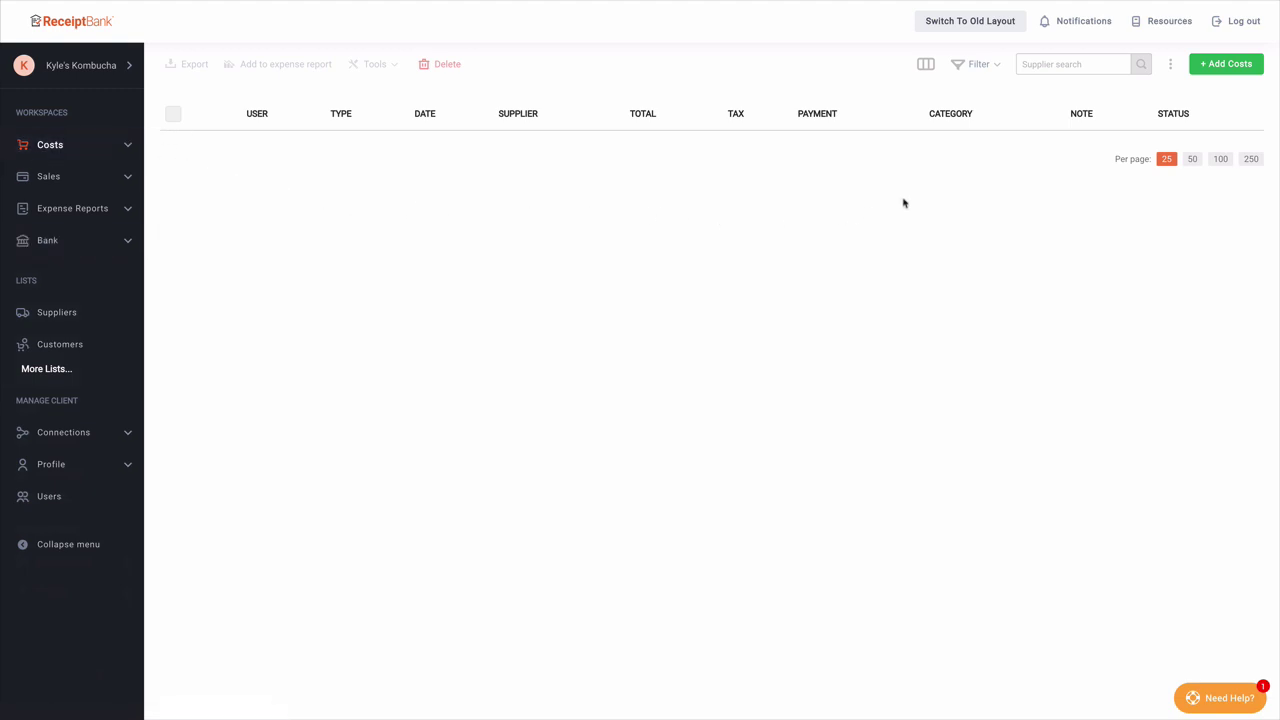
Step: Upload three receipt files as single-item costs owned by the account owner
{"action": "left_click", "coordinate": [1210, 66]}
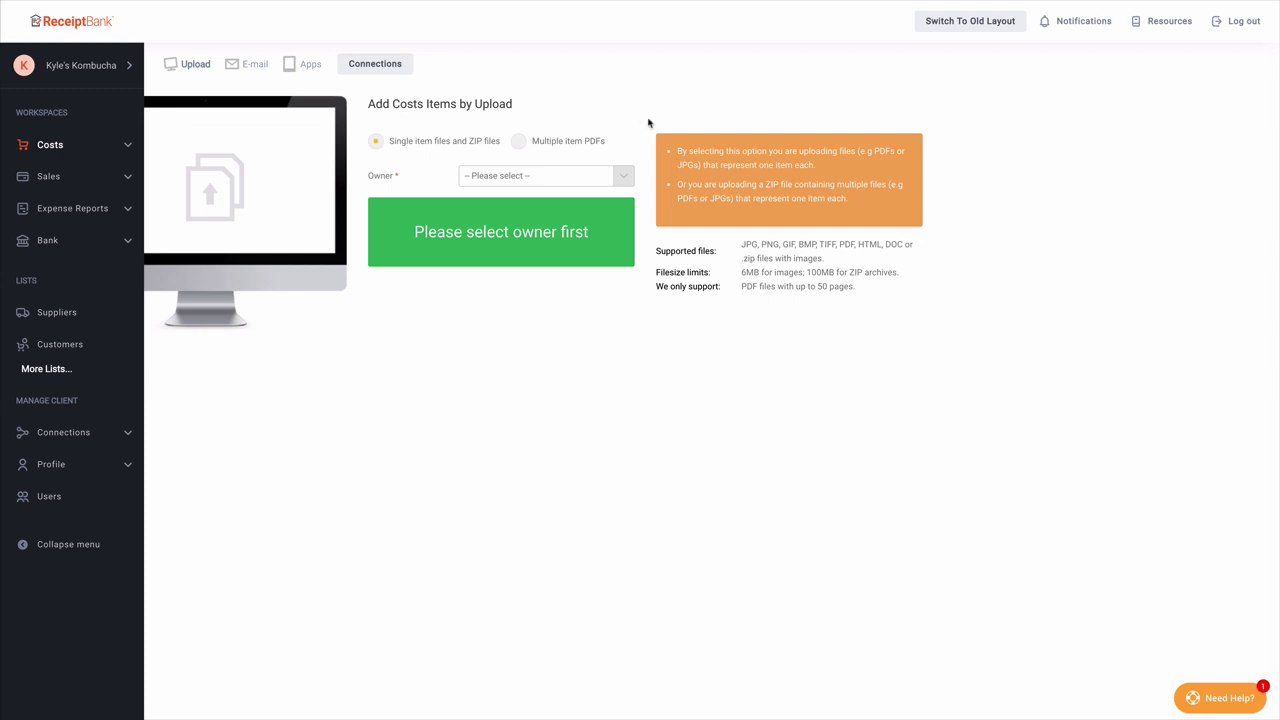
{"action": "left_click", "coordinate": [622, 177]}
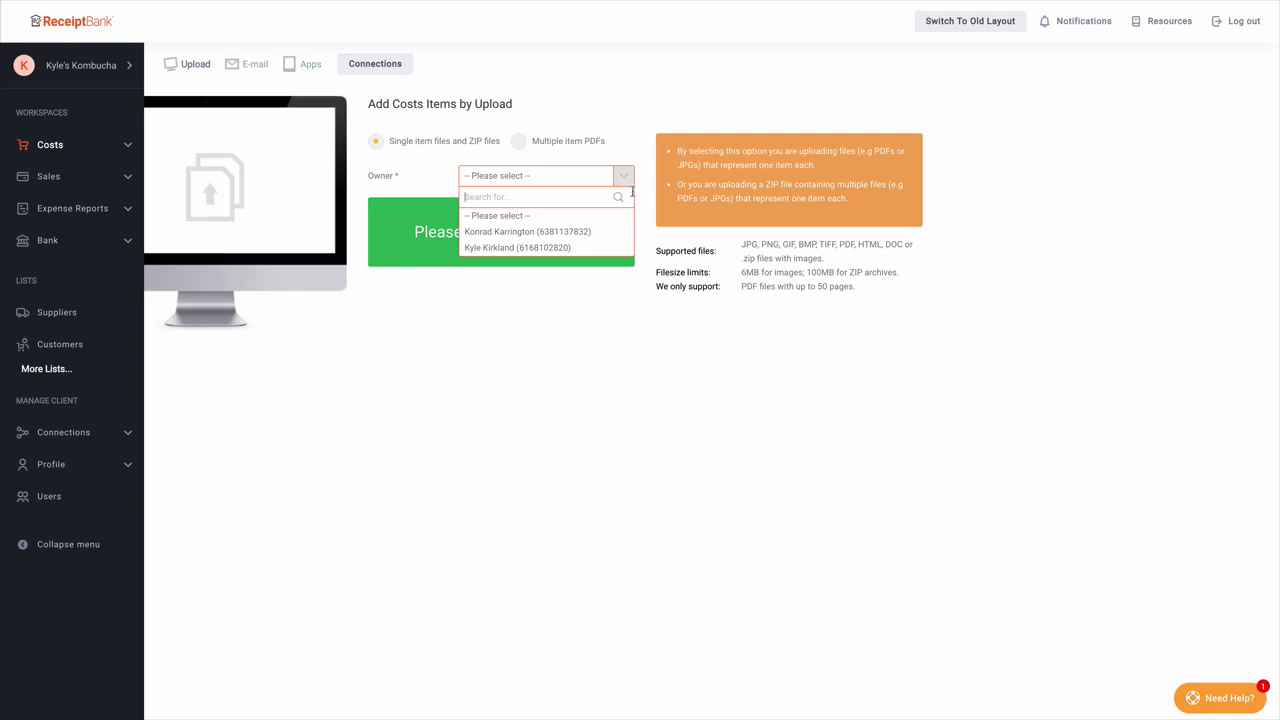
{"action": "left_click", "coordinate": [604, 248]}
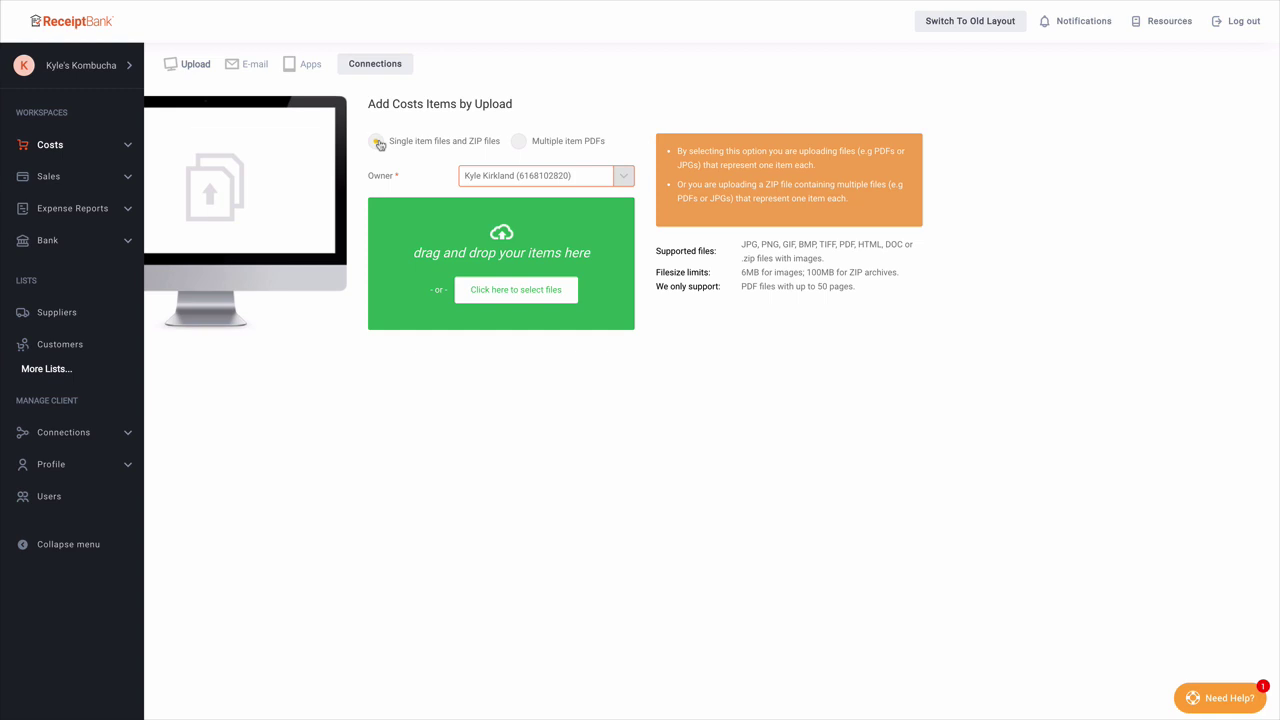
{"action": "left_click", "coordinate": [523, 149]}
{"action": "left_click", "coordinate": [377, 143]}
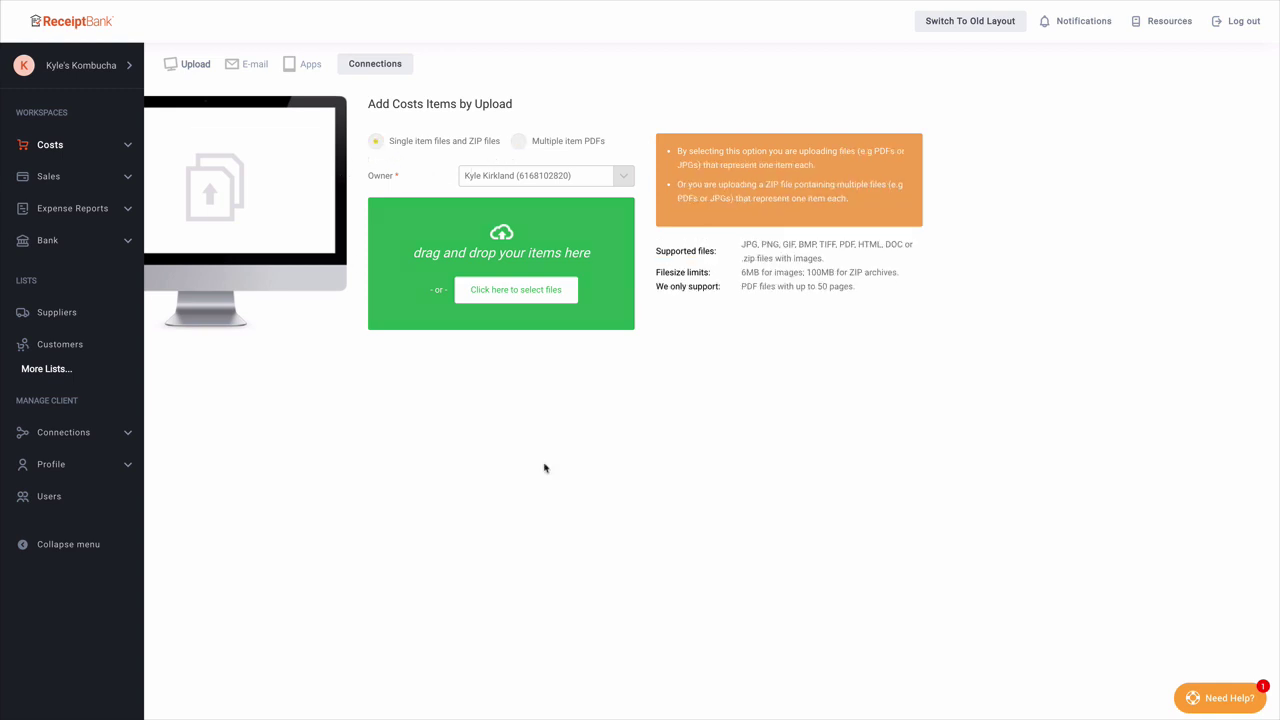
{"action": "left_click_drag", "start_coordinate": [1279, 398], "coordinate": [625, 297]}
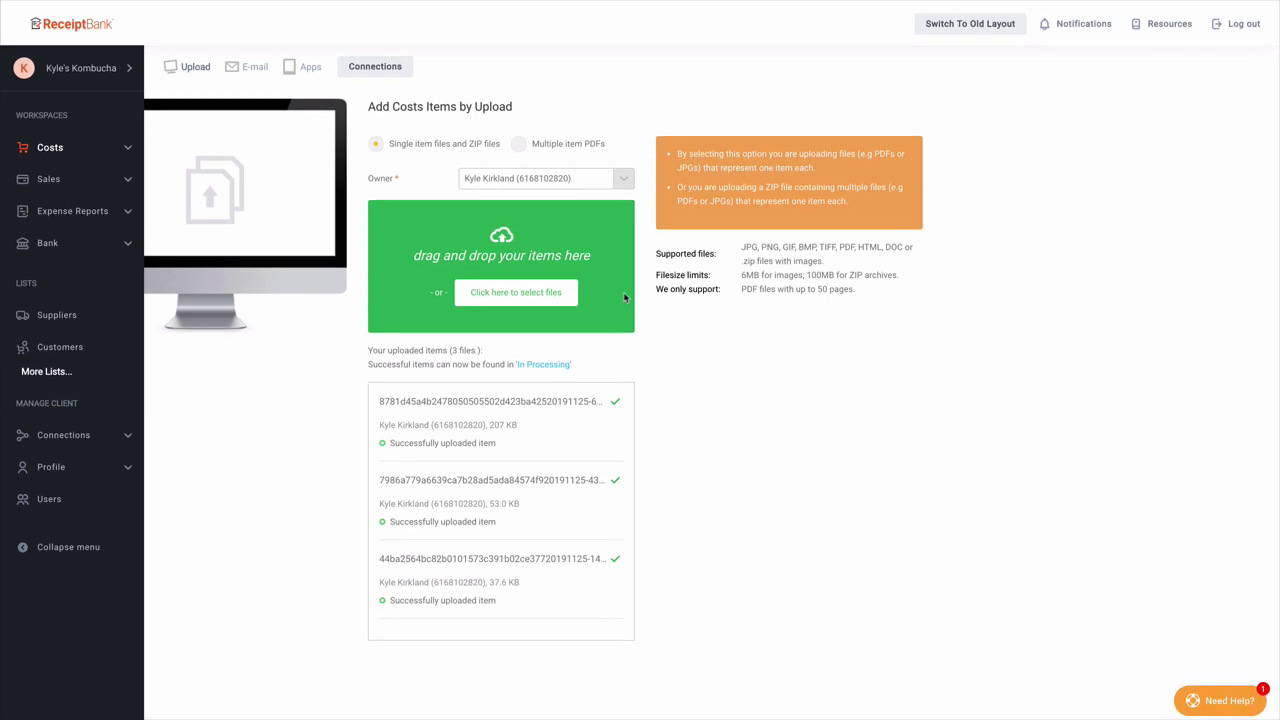
Step: Review the three uploads under Costs > In Processing, then switch to Add Costs by E-mail
{"action": "left_click", "coordinate": [131, 143]}
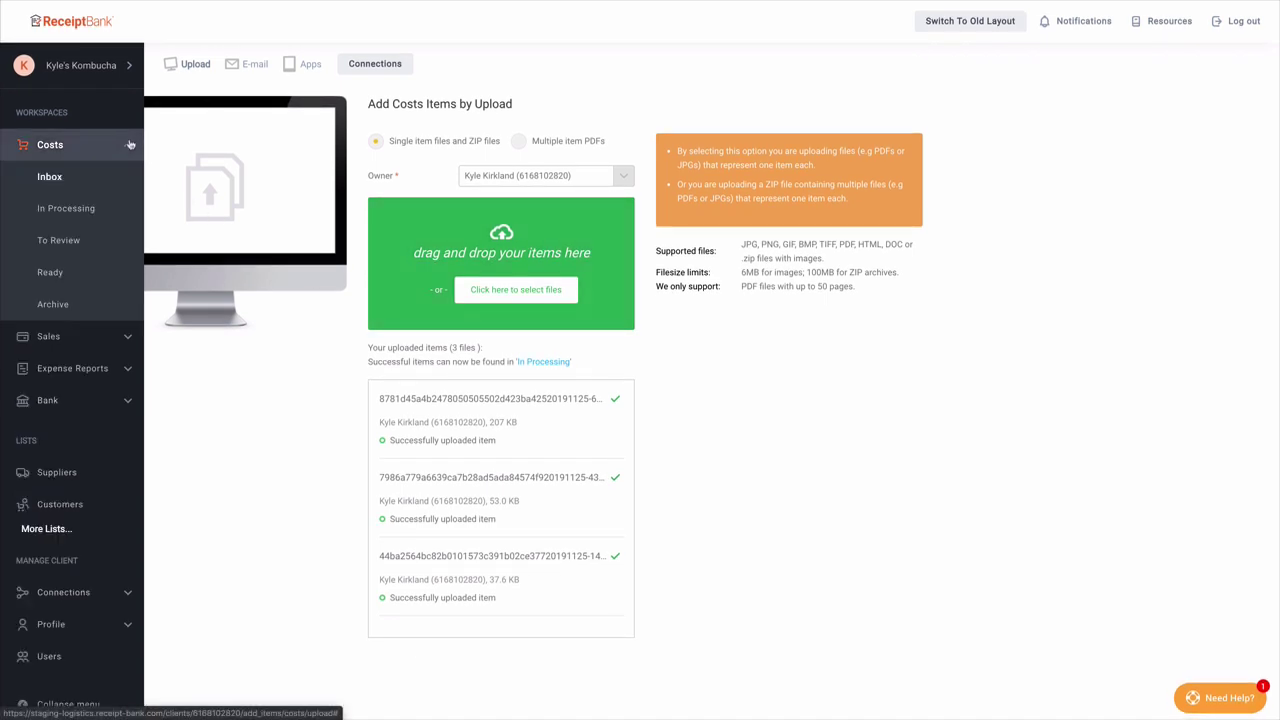
{"action": "left_click", "coordinate": [108, 208]}
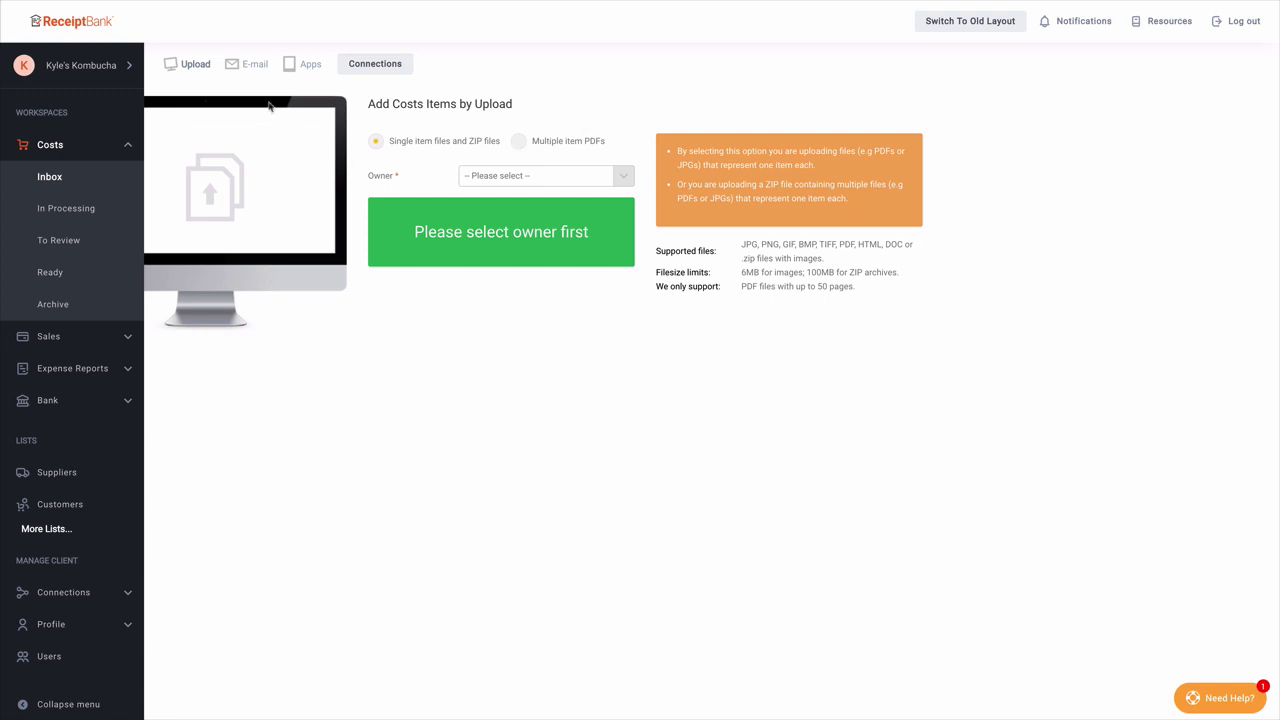
{"action": "left_click", "coordinate": [254, 64]}
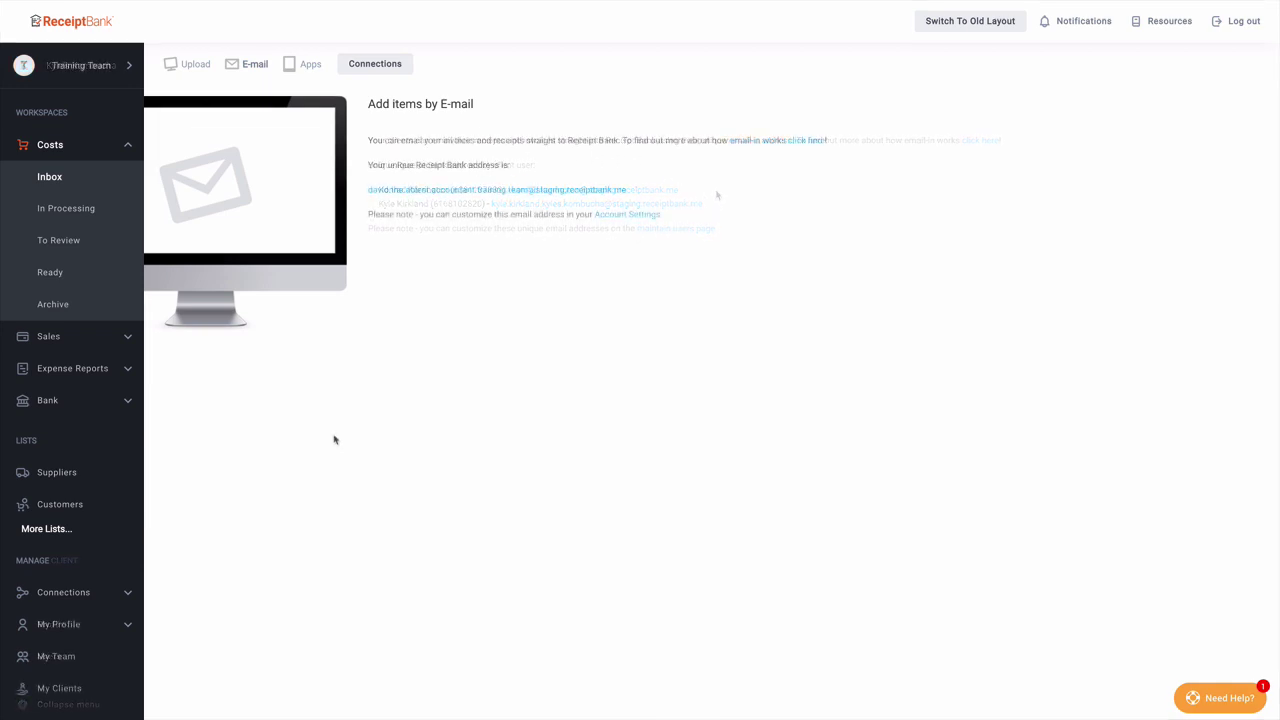
Step: Select the email-in address under My Profile > My Details, then open the Users list
{"action": "left_click", "coordinate": [132, 626]}
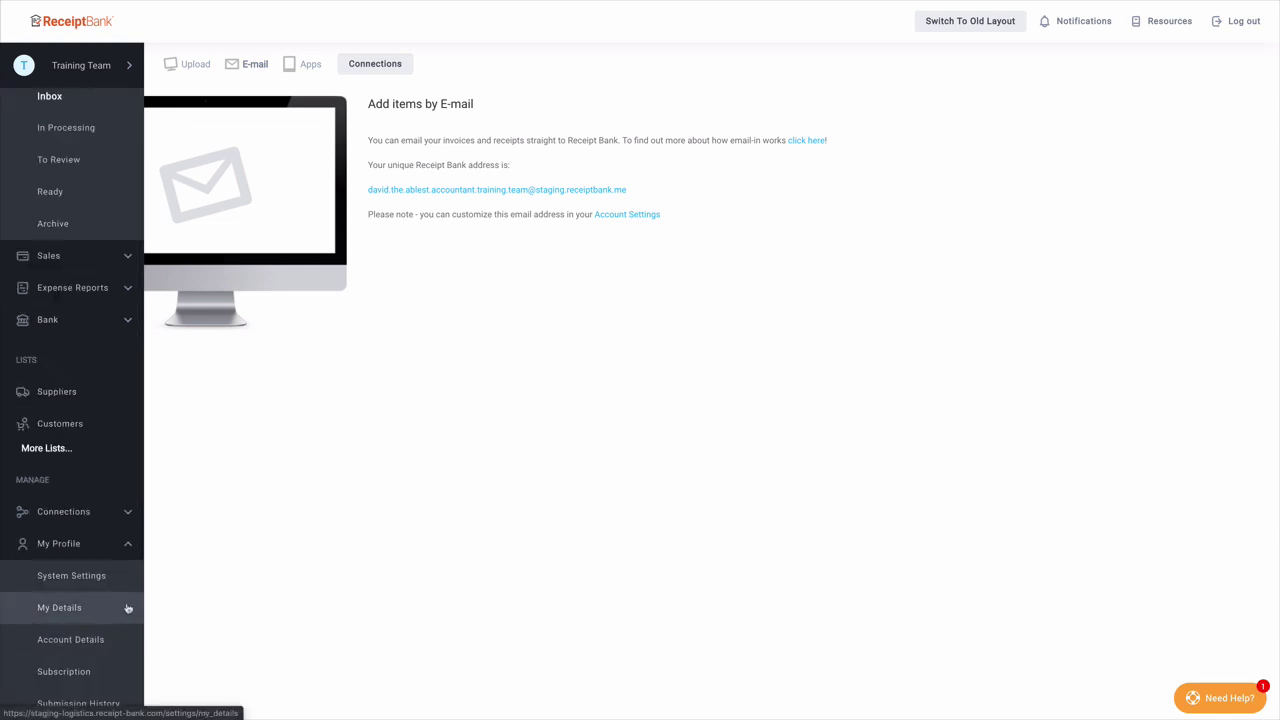
{"action": "left_click", "coordinate": [127, 608]}
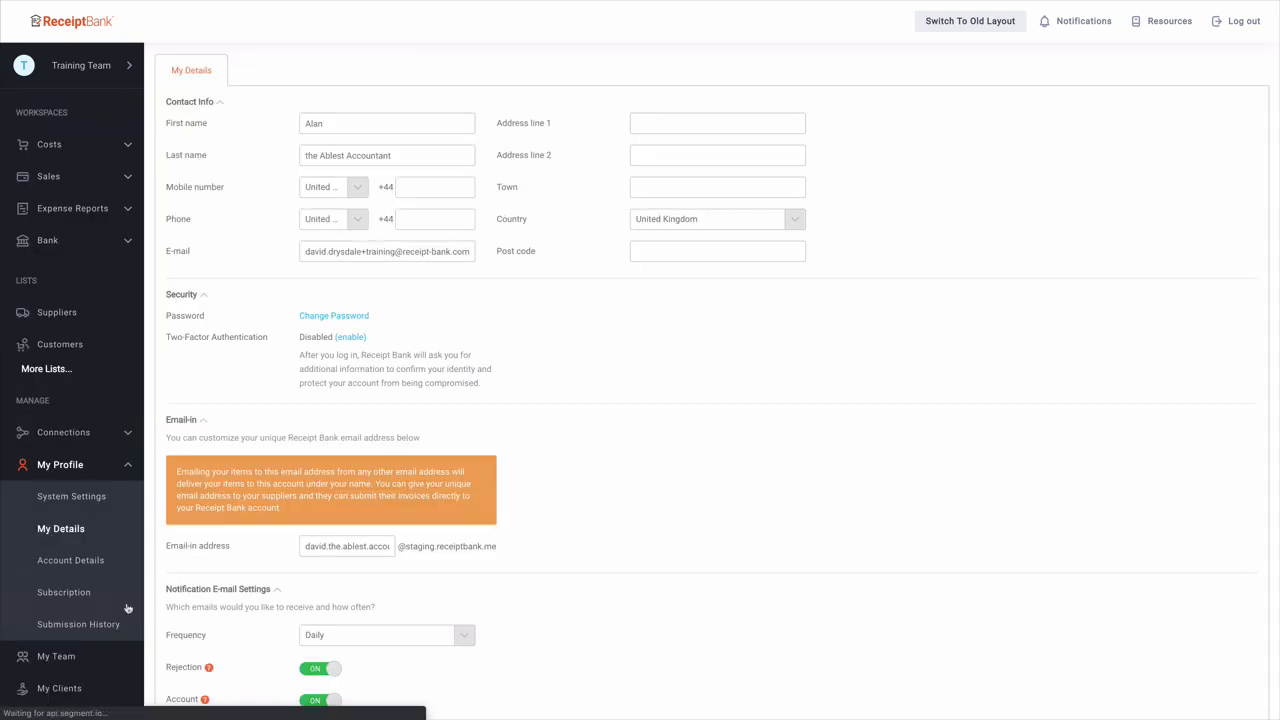
{"action": "left_click", "coordinate": [331, 546]}
{"action": "double_click", "coordinate": [332, 547]}
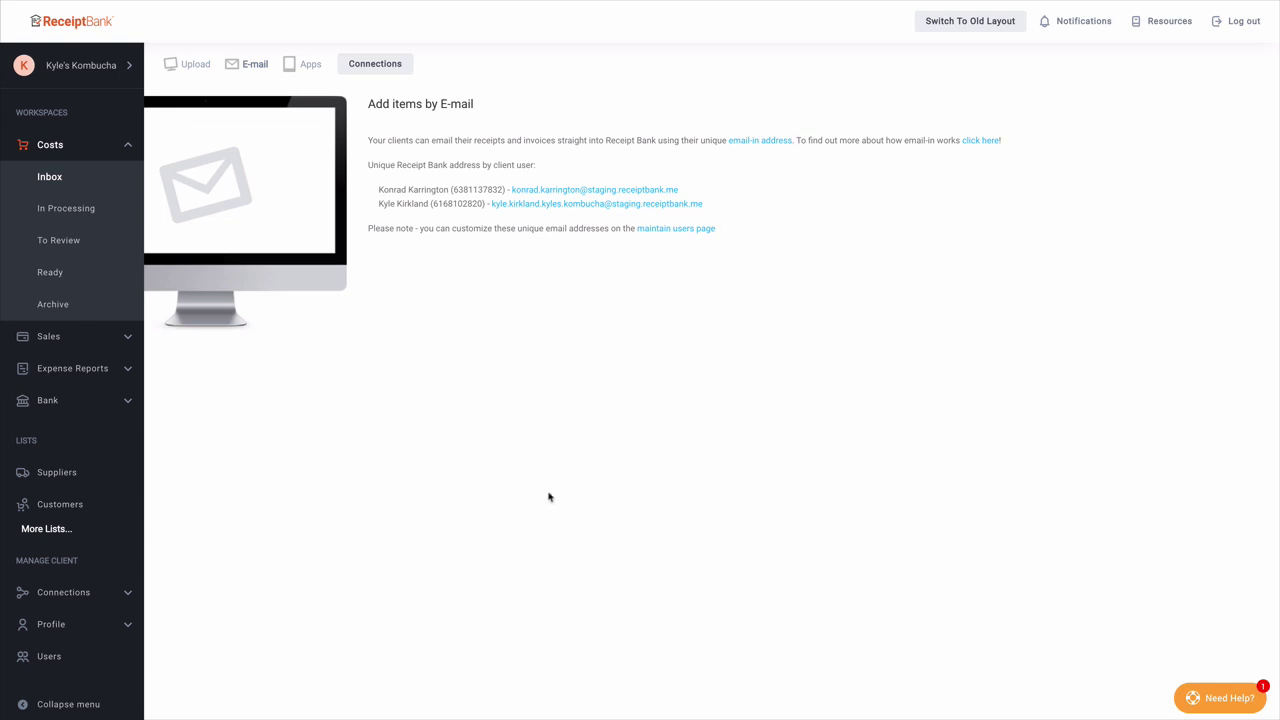
{"action": "left_click", "coordinate": [117, 663]}
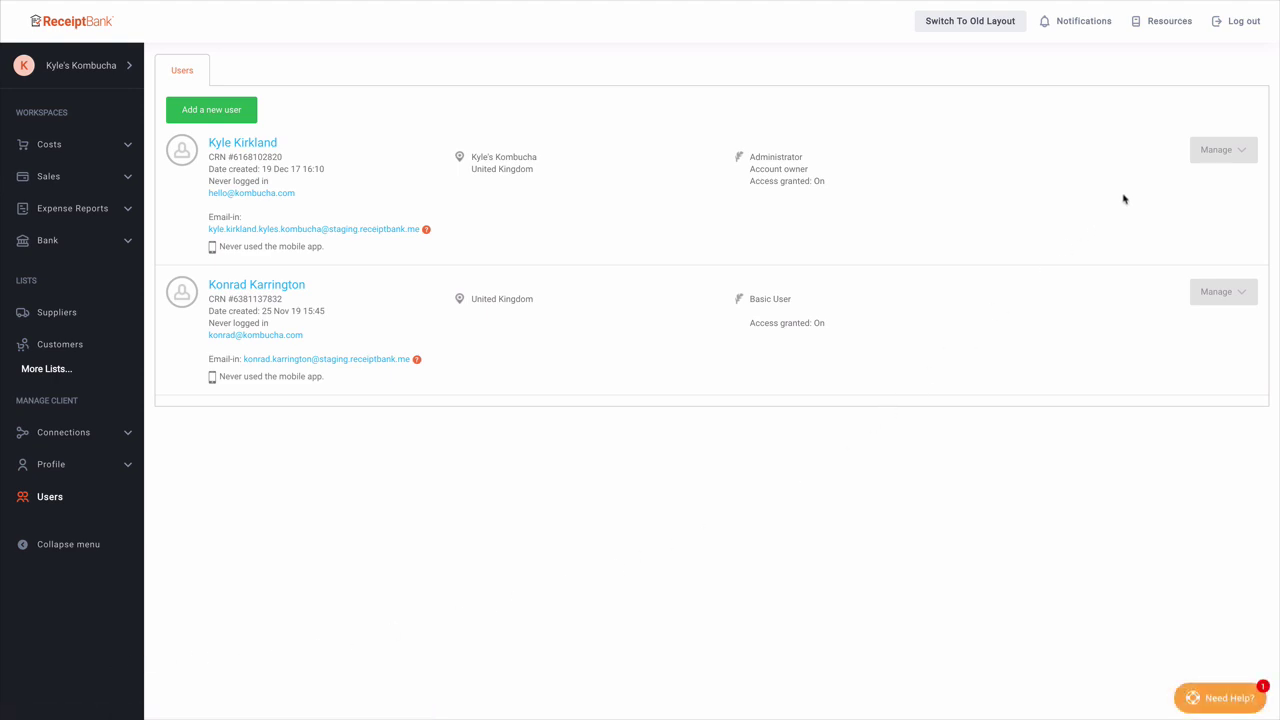
Step: Open Edit User Details for the account owner and select their email-in address
{"action": "left_click", "coordinate": [1197, 146]}
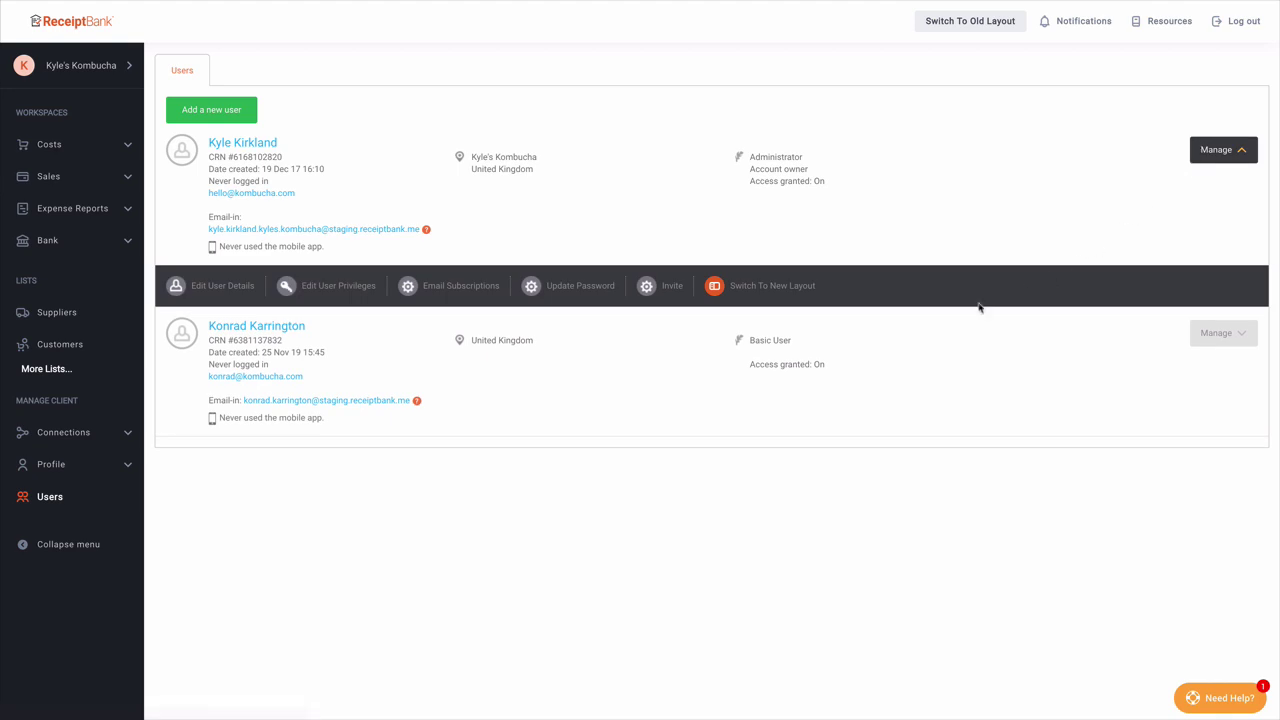
{"action": "left_click", "coordinate": [249, 289]}
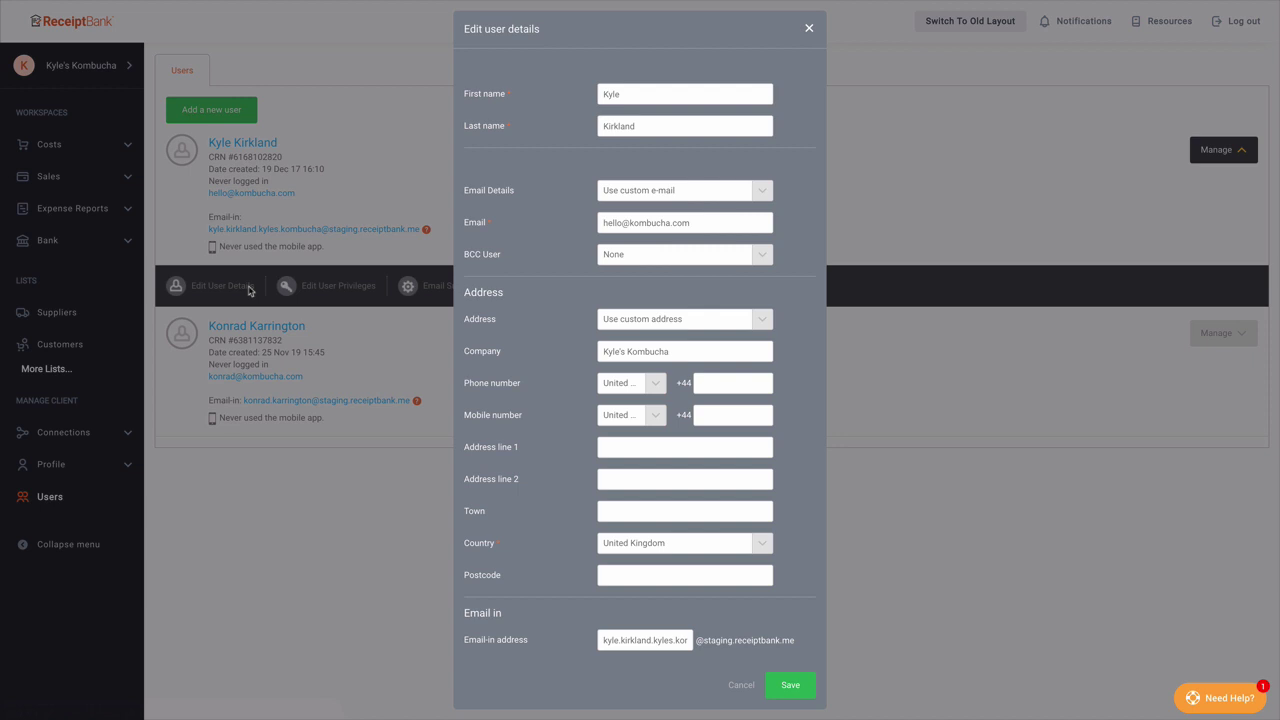
{"action": "left_click", "coordinate": [687, 641]}
{"action": "left_click_drag", "start_coordinate": [687, 641], "coordinate": [558, 642]}
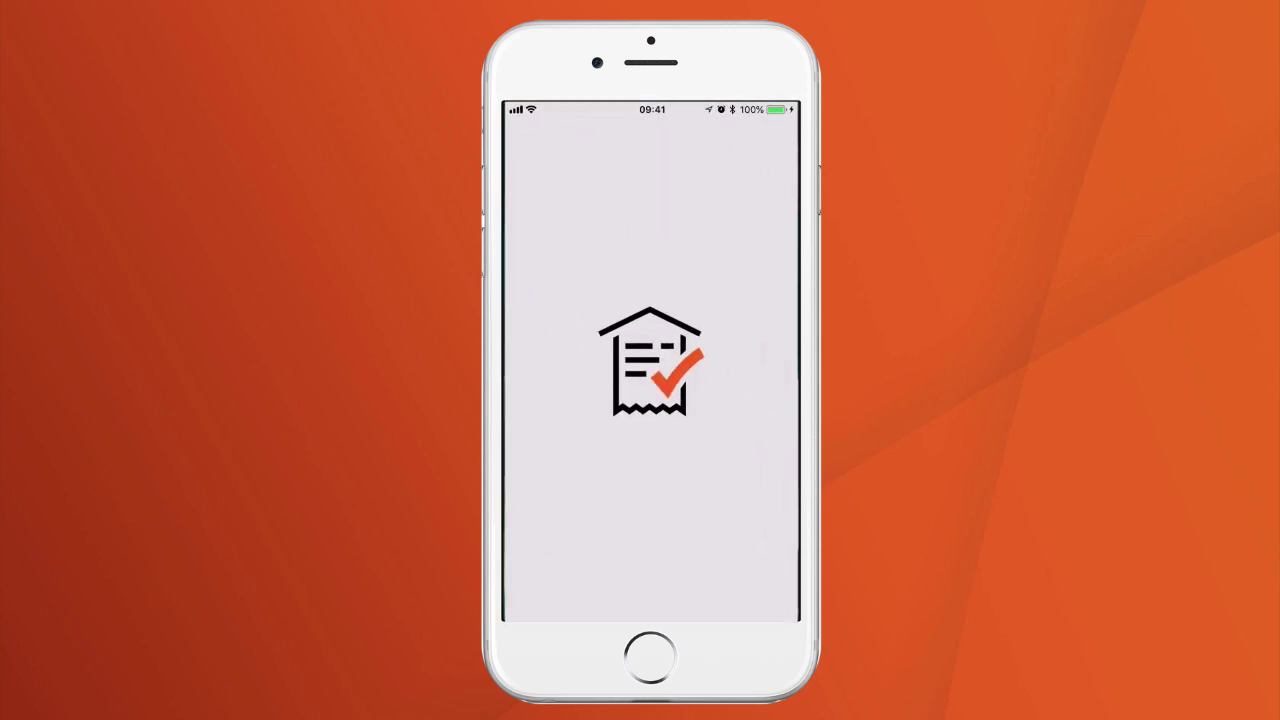
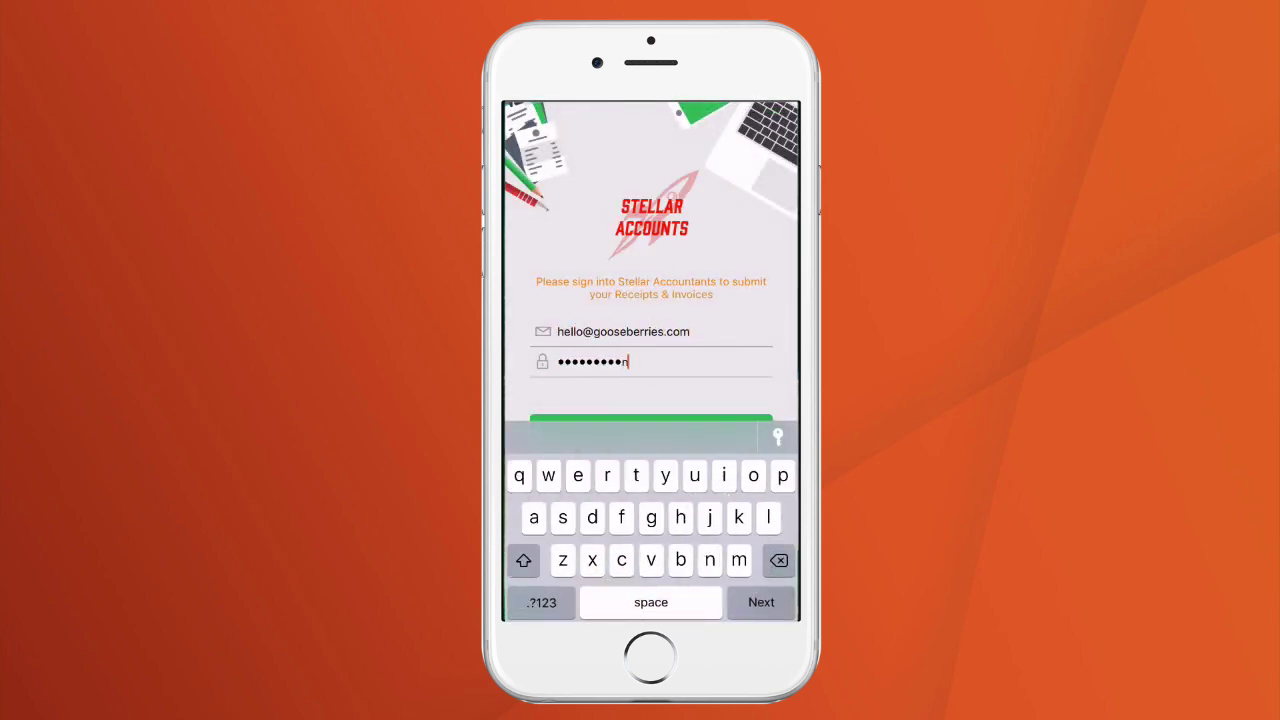
Step: Log in to the mobile app with the account e-mail and password, then photograph a receipt
{"action": "key", "text": "Return"}
{"action": "left_click", "coordinate": [651, 426]}
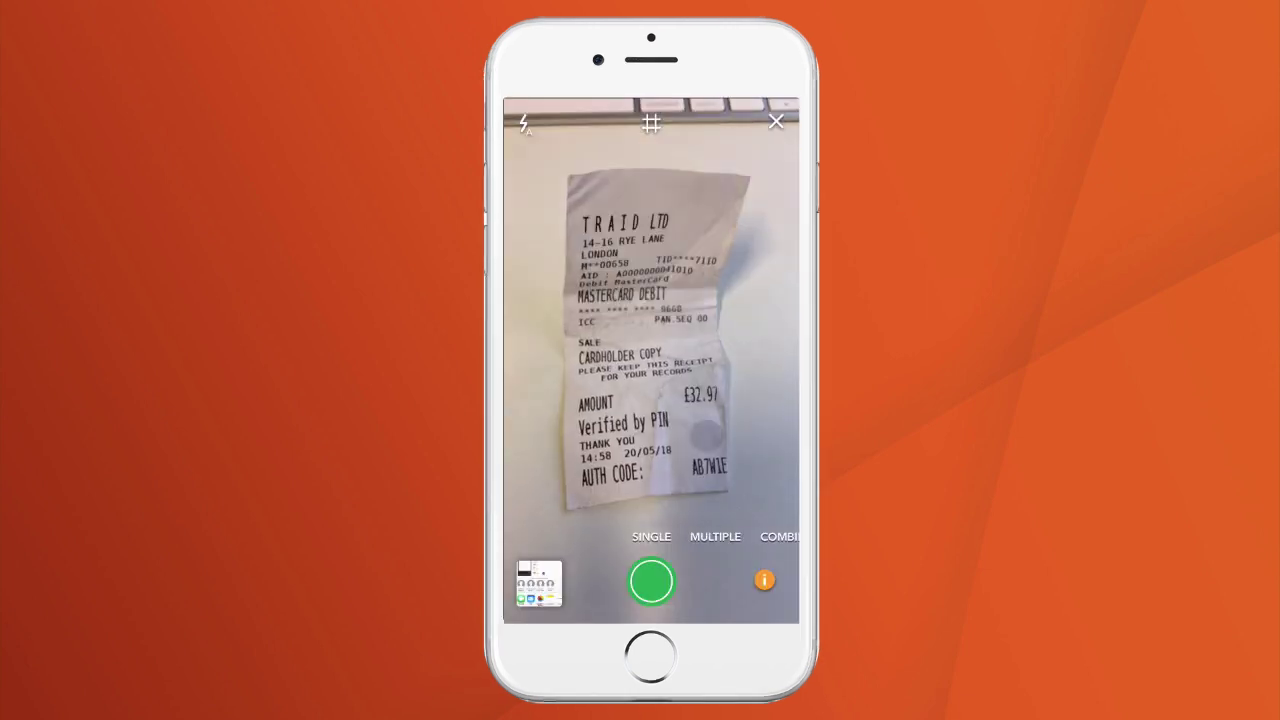
{"action": "left_click", "coordinate": [704, 442]}
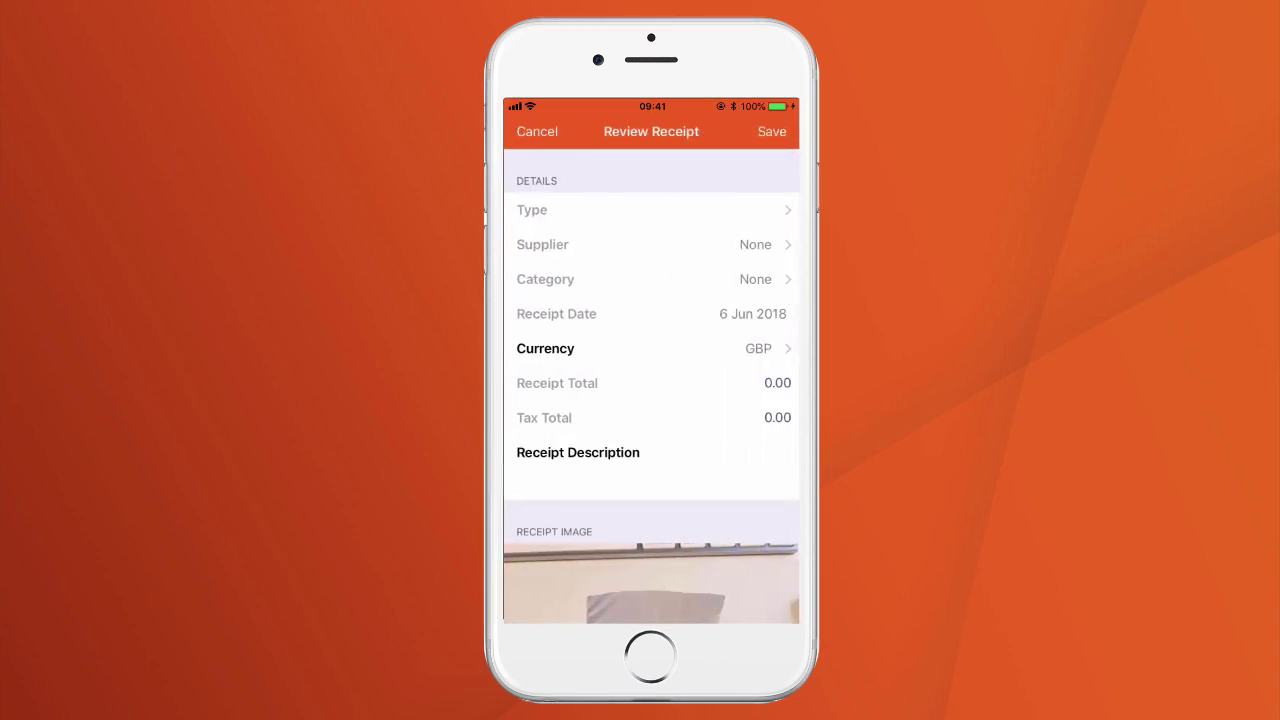
Step: Enter 'Furnishings for new office' as the receipt description
{"action": "left_click", "coordinate": [600, 478]}
{"action": "type", "text": "Furnishings for new office"}
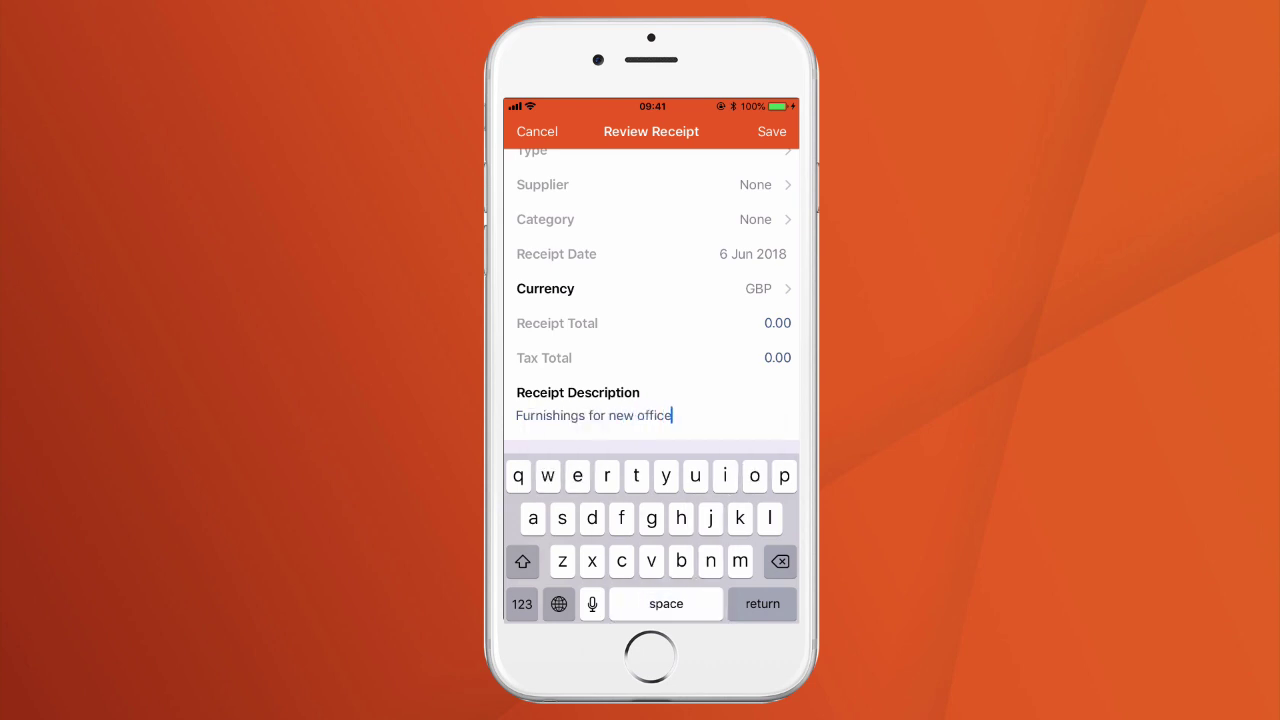
{"action": "key", "text": "Return"}
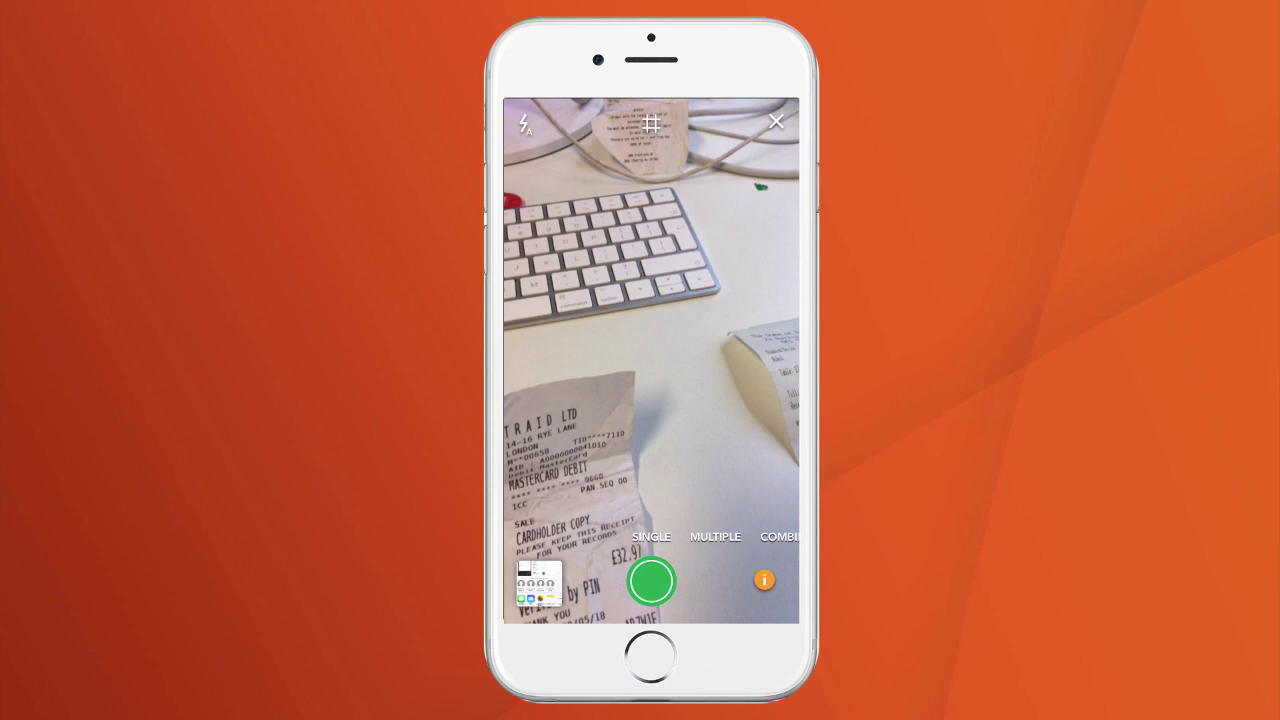
Step: Capture three separate receipts in Multiple mode, then a two-page receipt combined as one item
{"action": "left_click", "coordinate": [715, 536]}
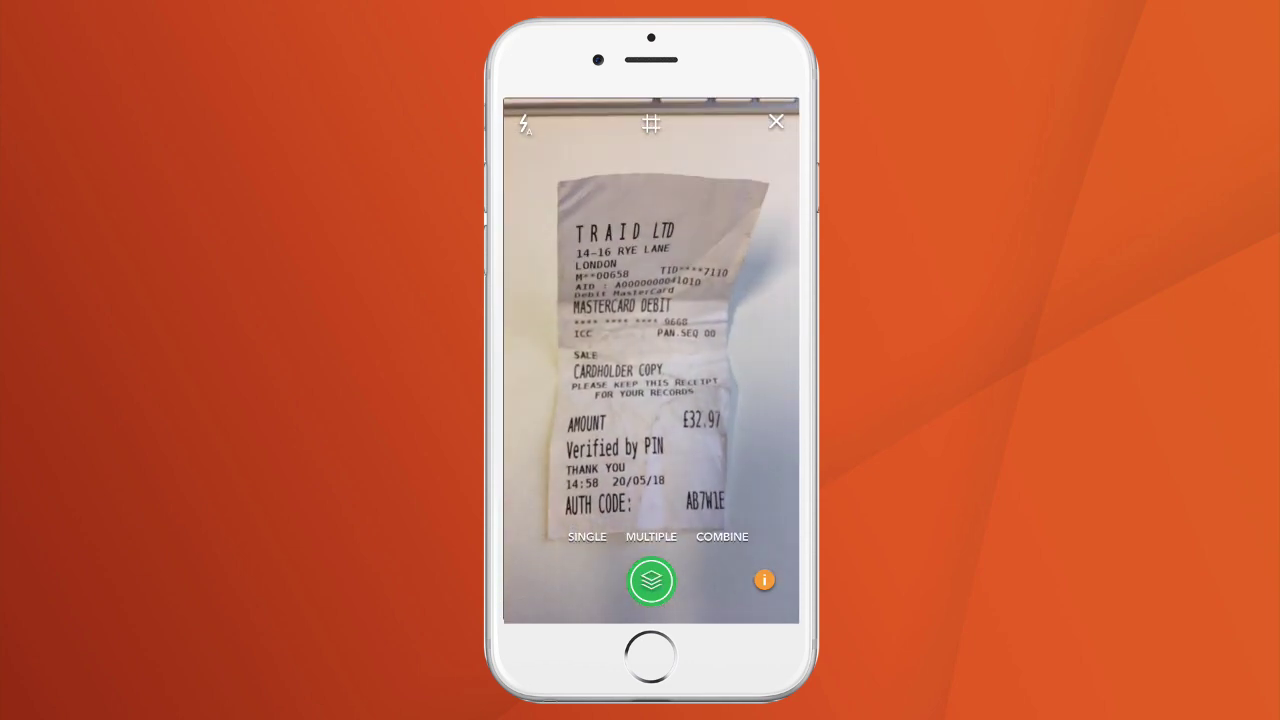
{"action": "left_click", "coordinate": [651, 581]}
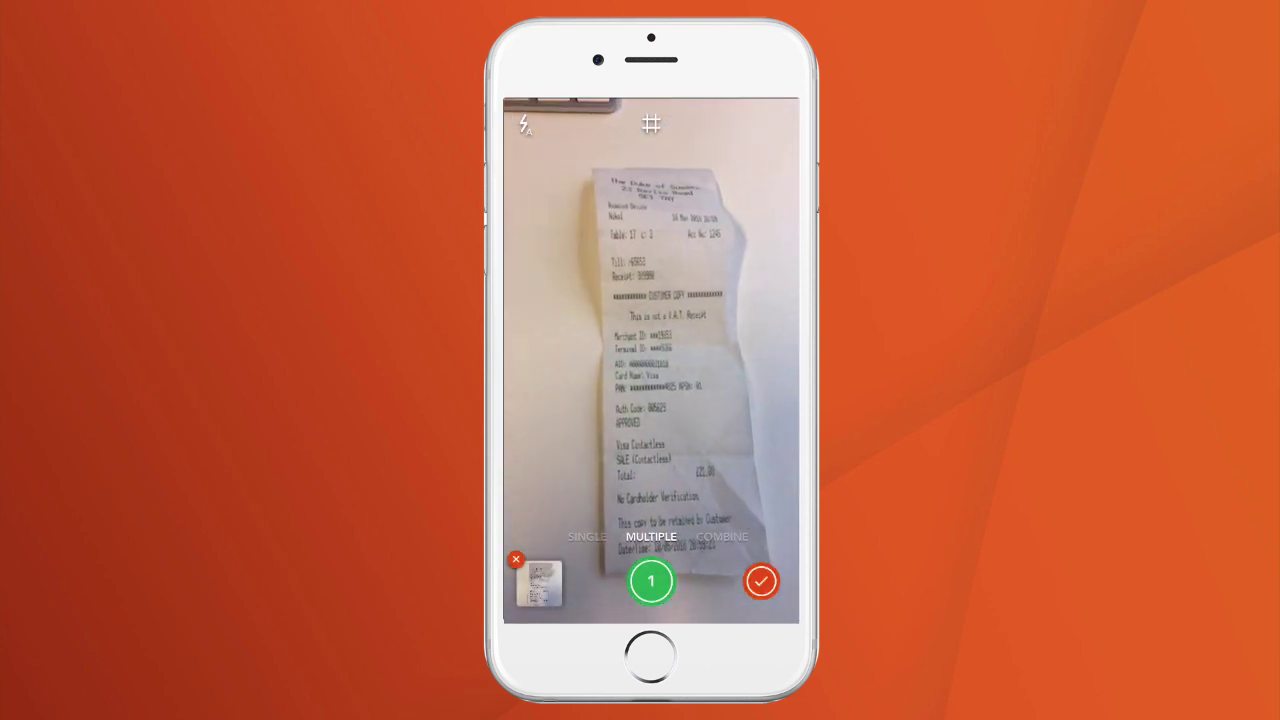
{"action": "left_click", "coordinate": [651, 581]}
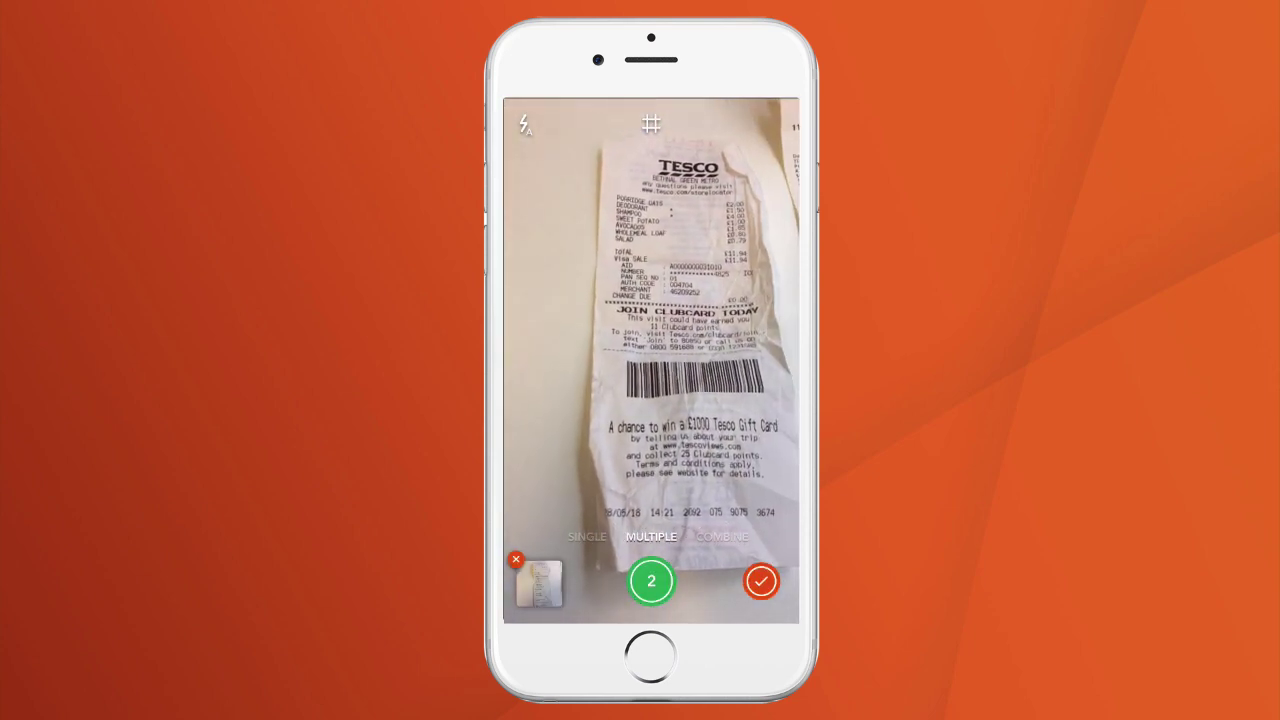
{"action": "left_click", "coordinate": [651, 581]}
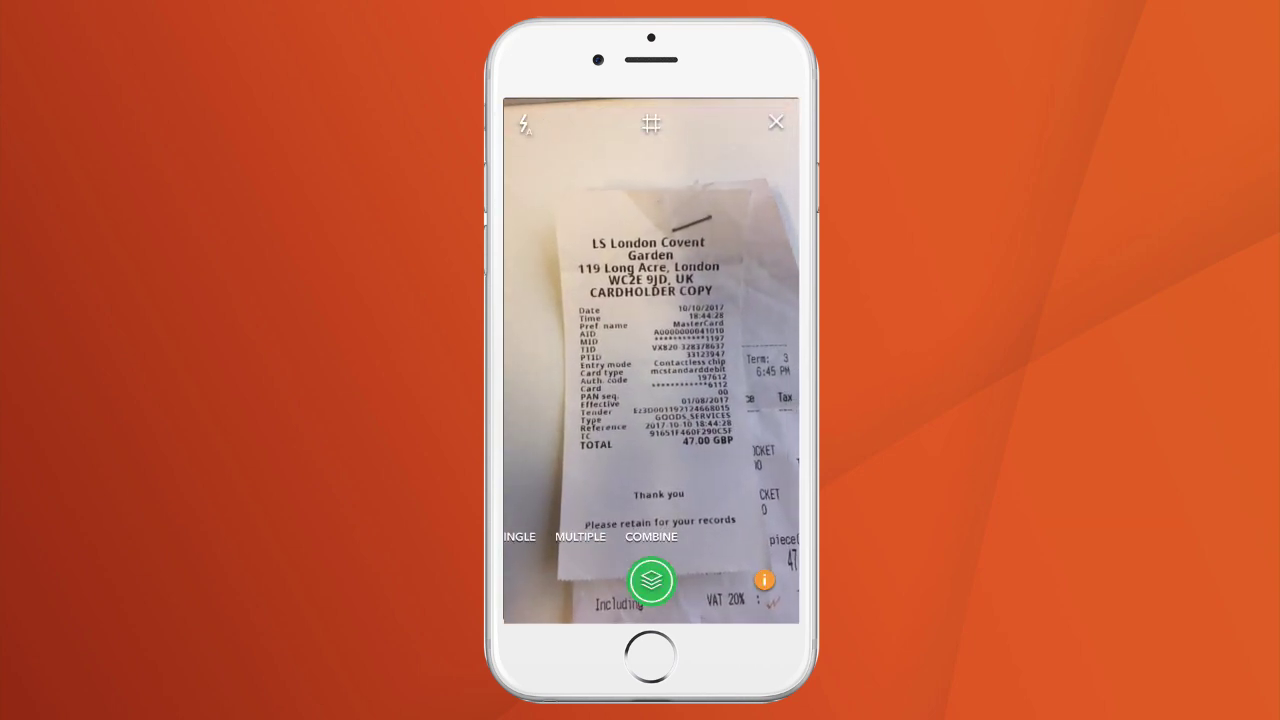
{"action": "left_click", "coordinate": [651, 581]}
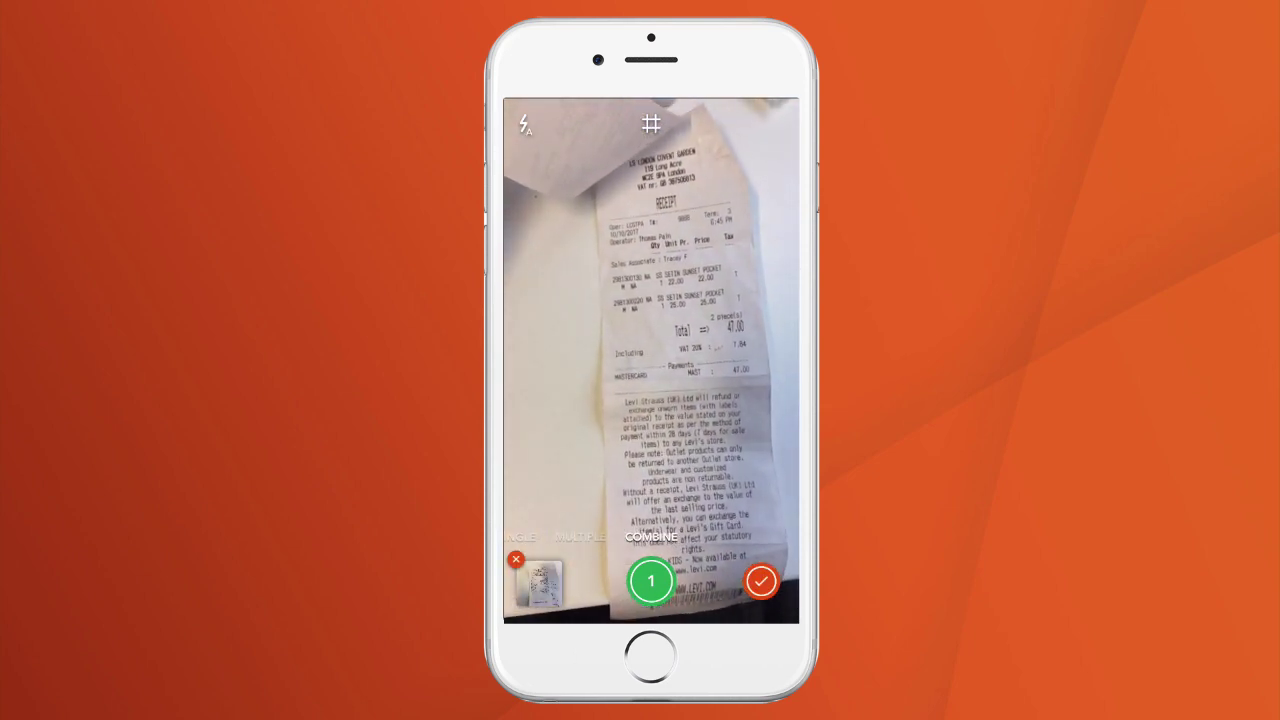
{"action": "left_click", "coordinate": [651, 581]}
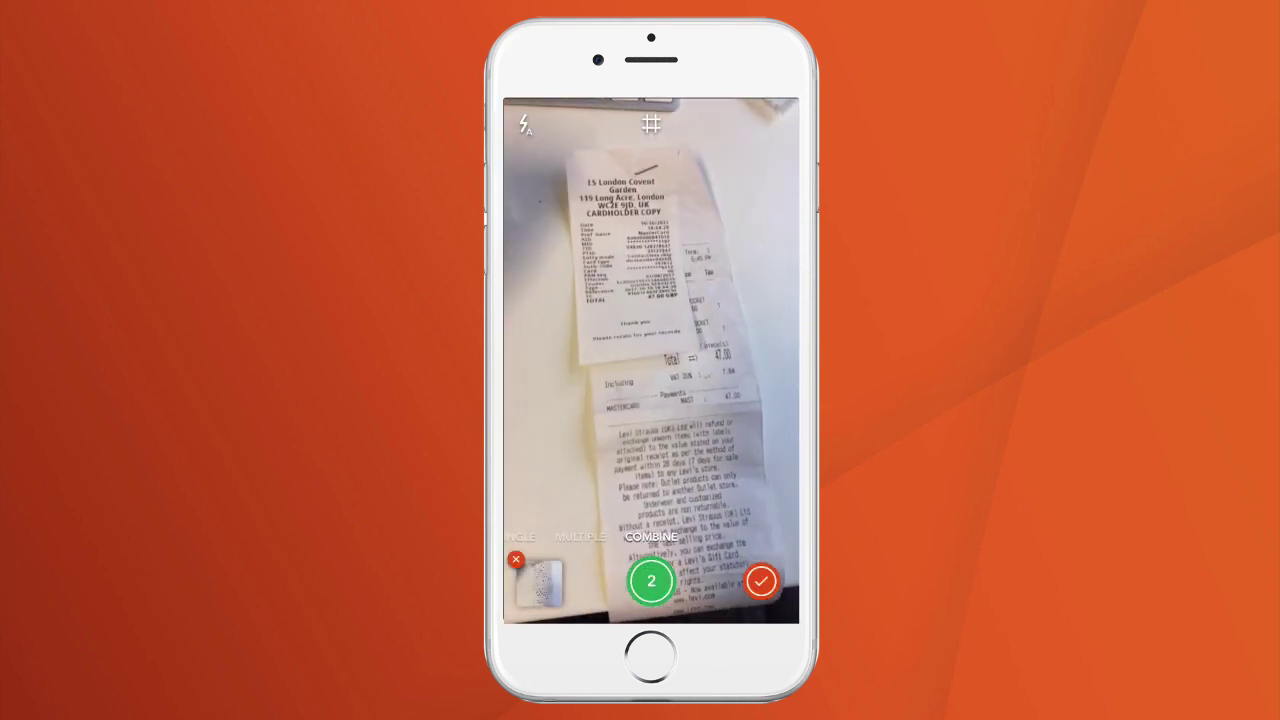
{"action": "left_click", "coordinate": [761, 581]}
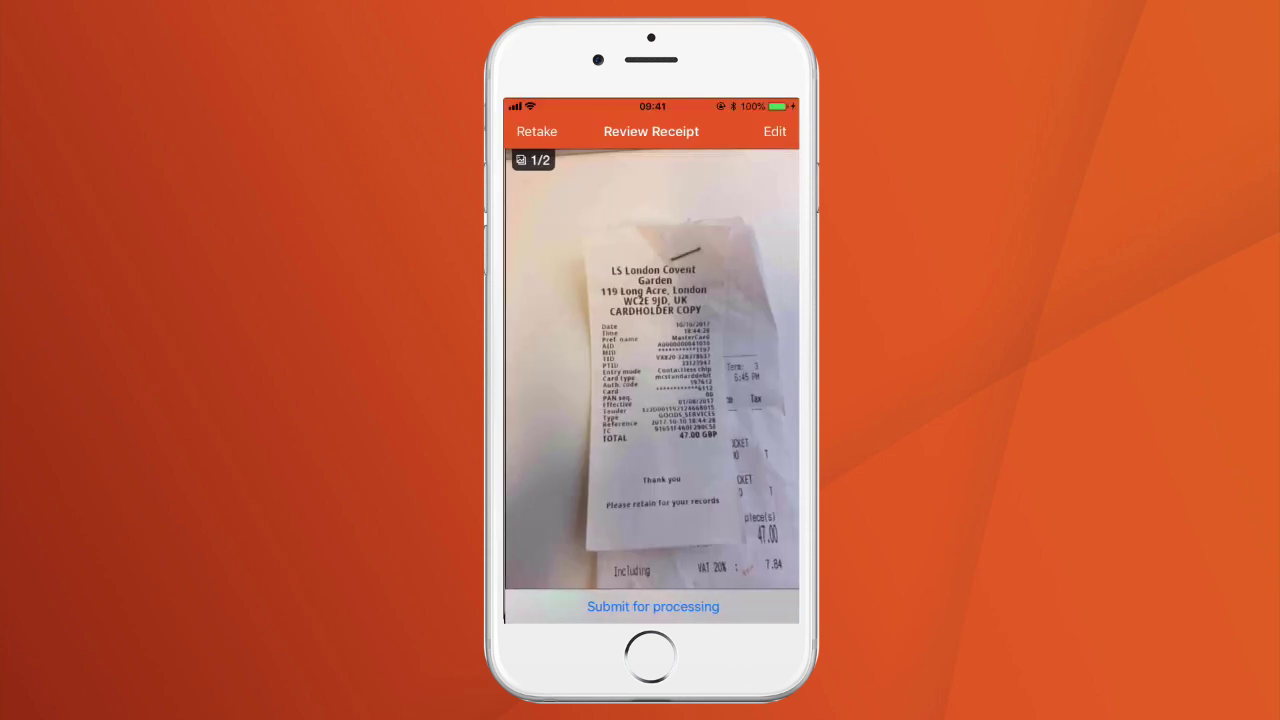
Step: Submit the combined two-page receipt for processing
{"action": "left_click", "coordinate": [653, 606]}
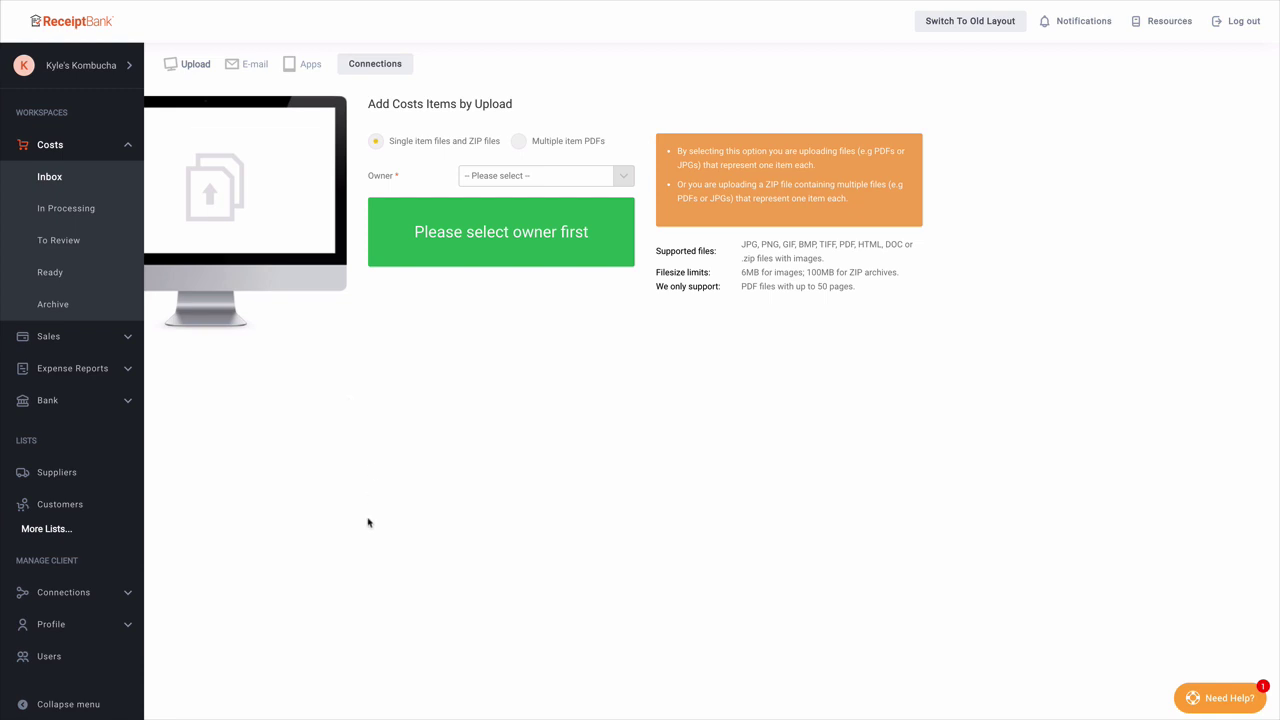
Step: Open Connections > Costs in the sidebar to reach Invoice Fetch
{"action": "left_click", "coordinate": [136, 596]}
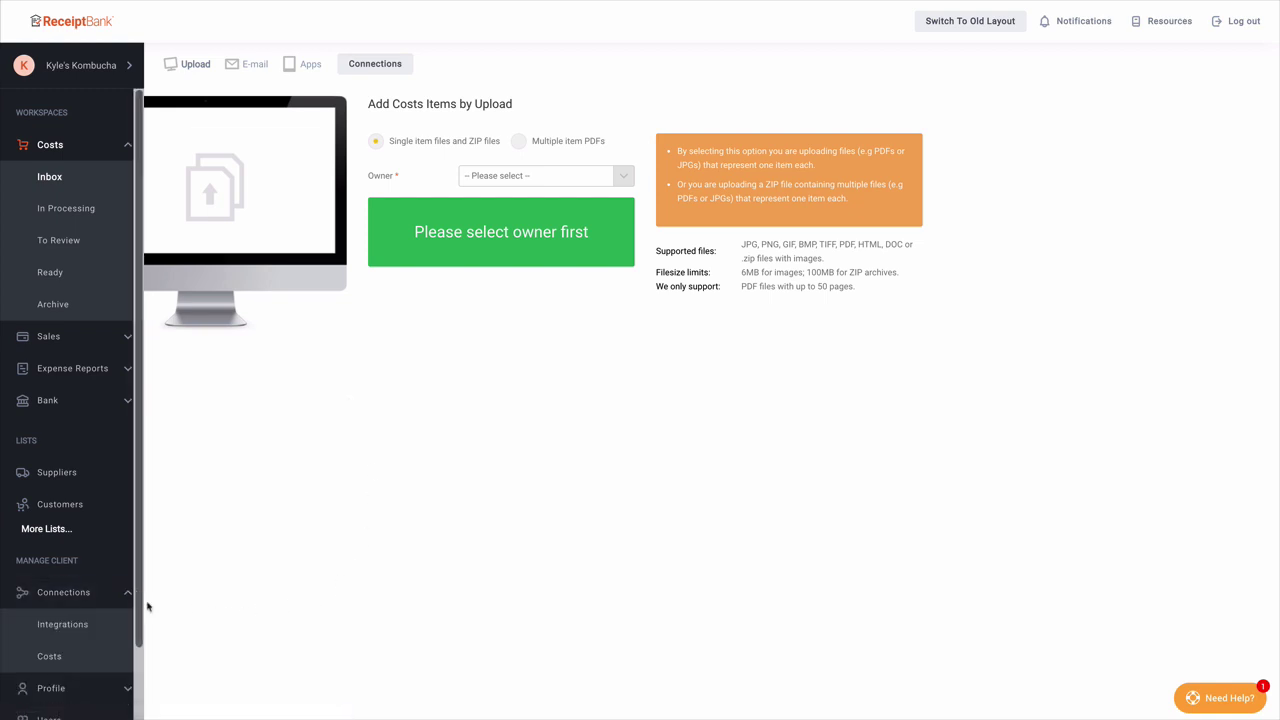
{"action": "left_click", "coordinate": [102, 664]}
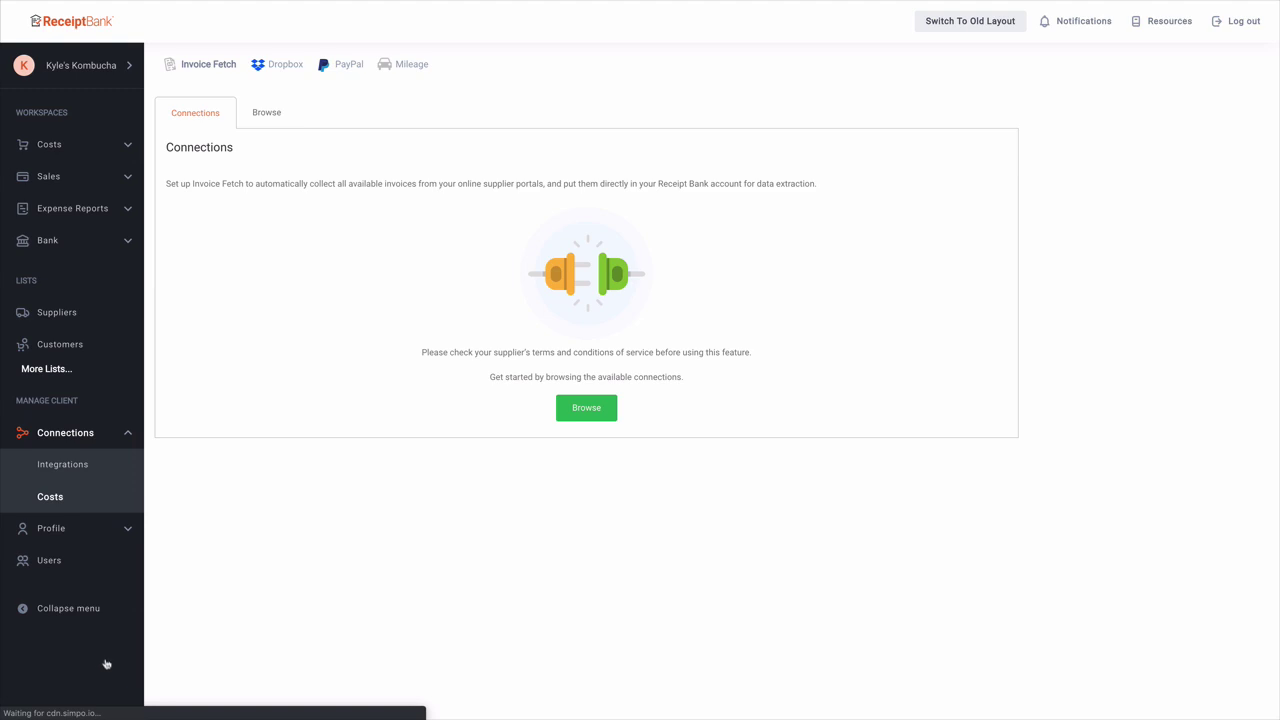
Step: Search suppliers for 'amazon', assign the workspace owner to Amazon.co.uk, and add it
{"action": "left_click", "coordinate": [596, 419]}
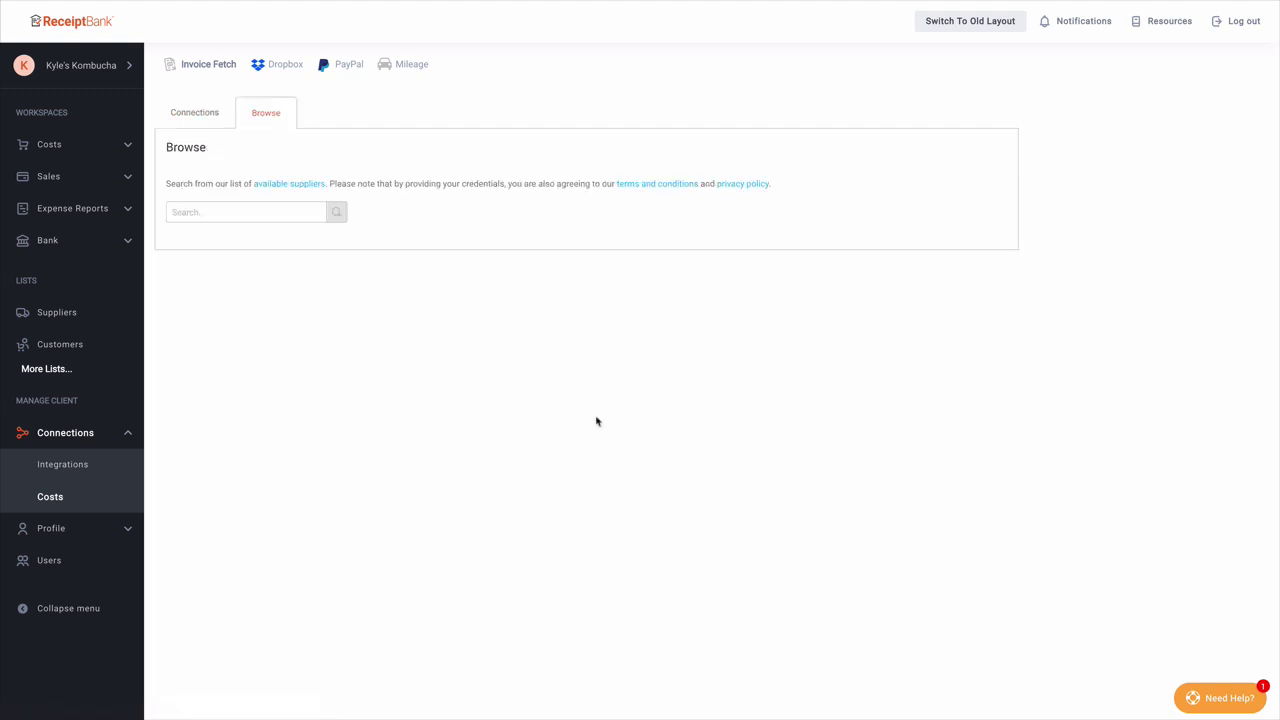
{"action": "left_click", "coordinate": [302, 210]}
{"action": "type", "text": "amazon"}
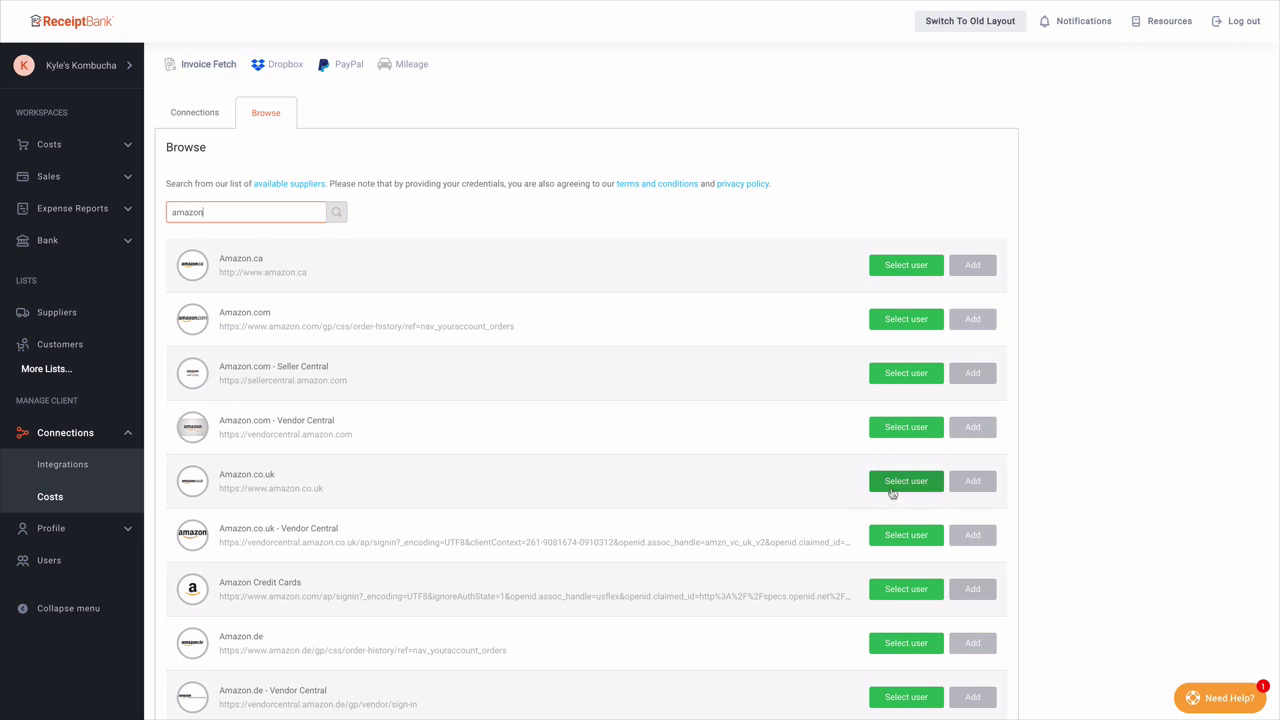
{"action": "left_click", "coordinate": [894, 492]}
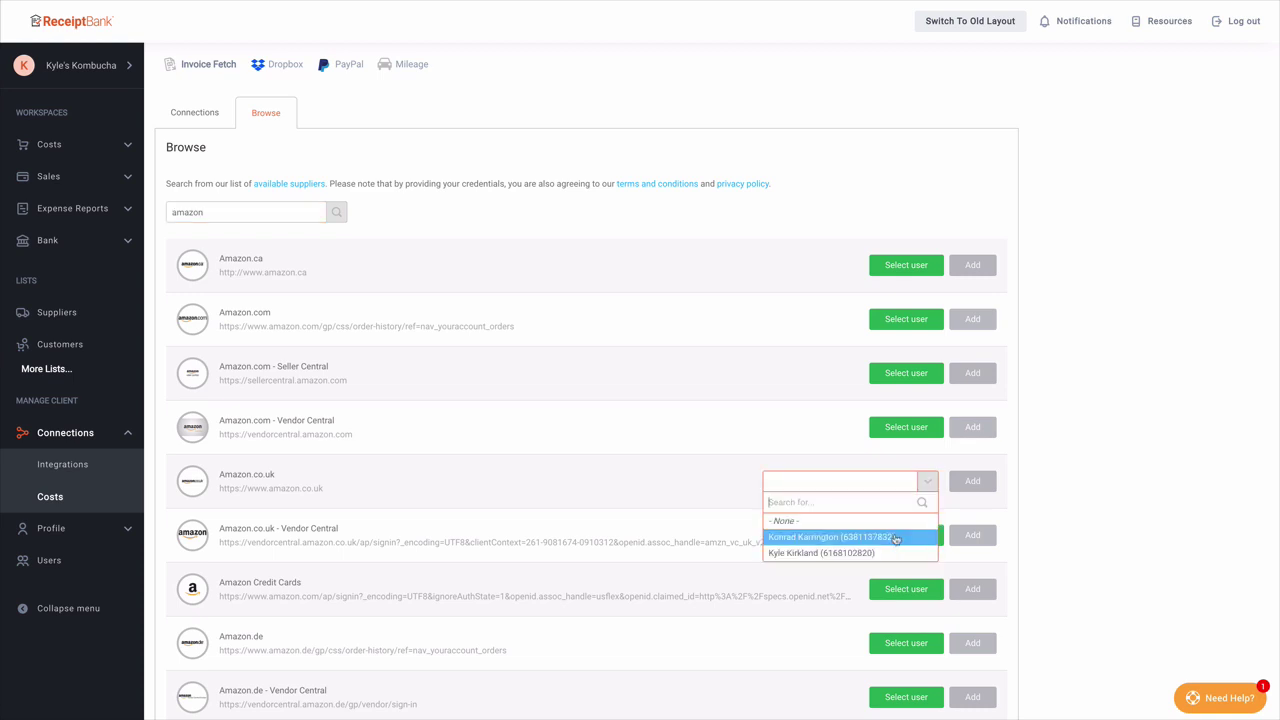
{"action": "left_click", "coordinate": [895, 553]}
{"action": "left_click", "coordinate": [983, 481]}
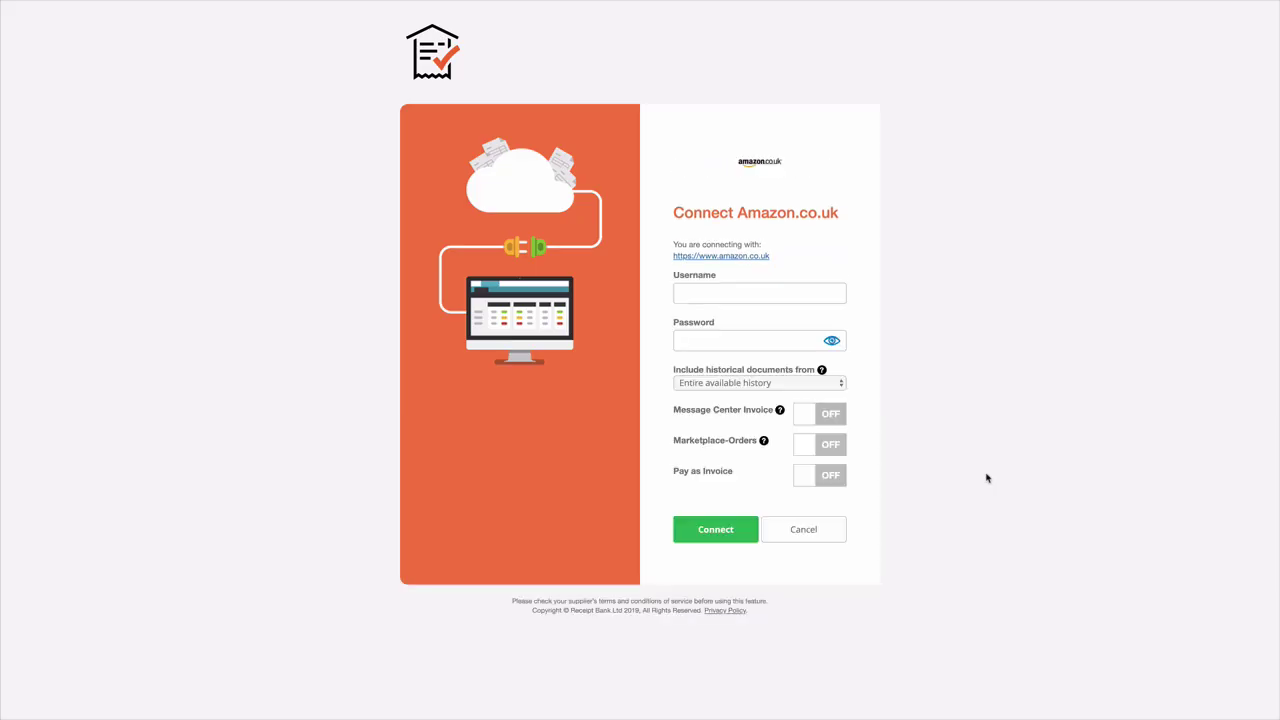
Step: Sign in to the Amazon.co.uk account with its credentials and the two-step verification code
{"action": "left_click", "coordinate": [829, 297]}
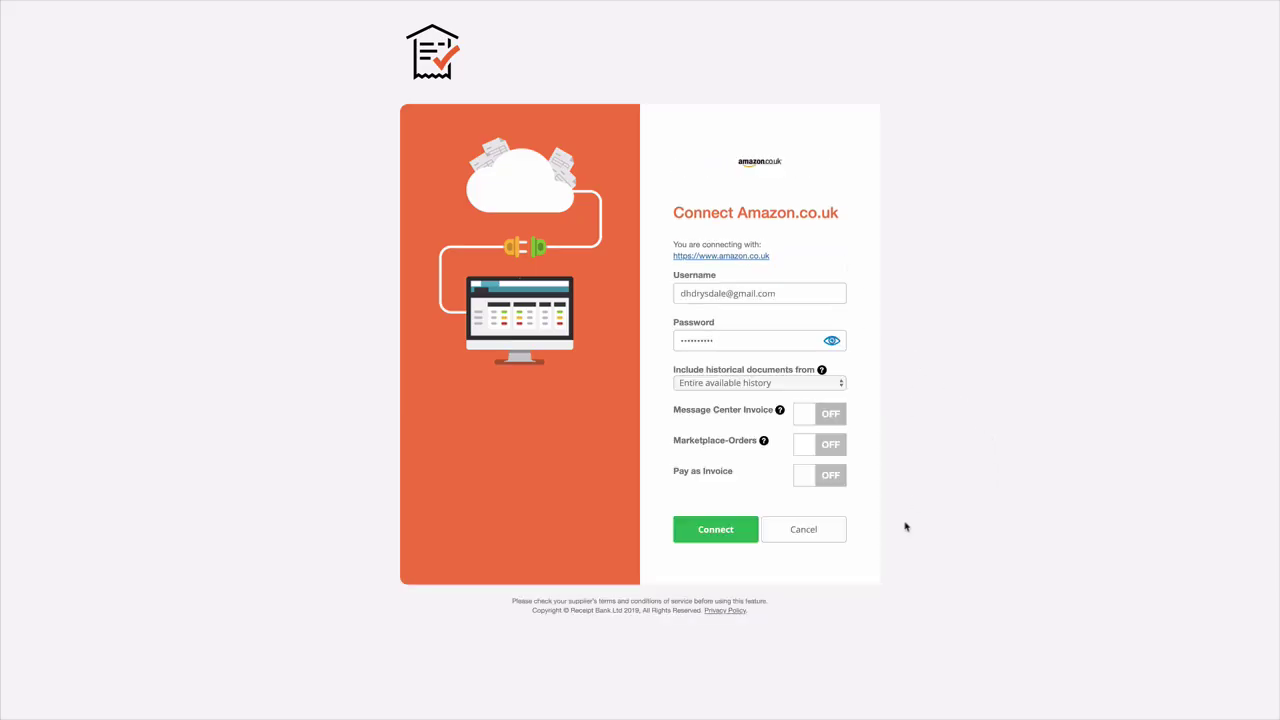
{"action": "left_click", "coordinate": [741, 537]}
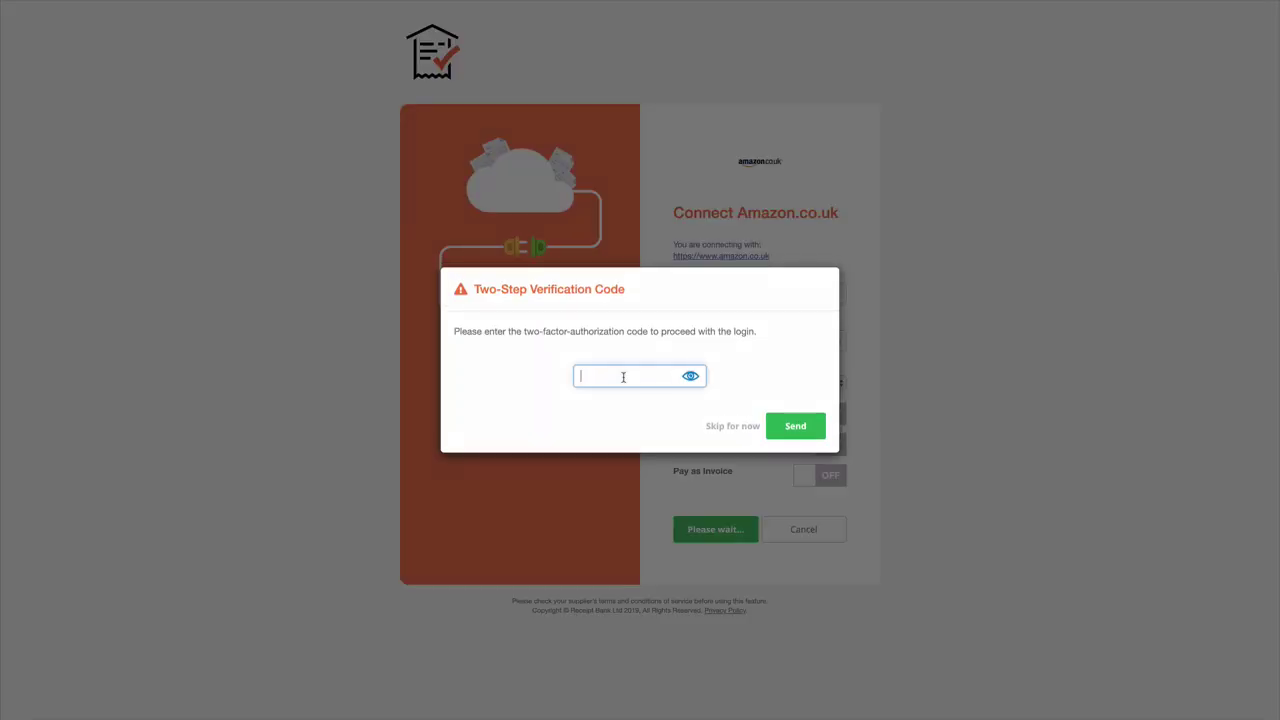
{"action": "left_click", "coordinate": [791, 429]}
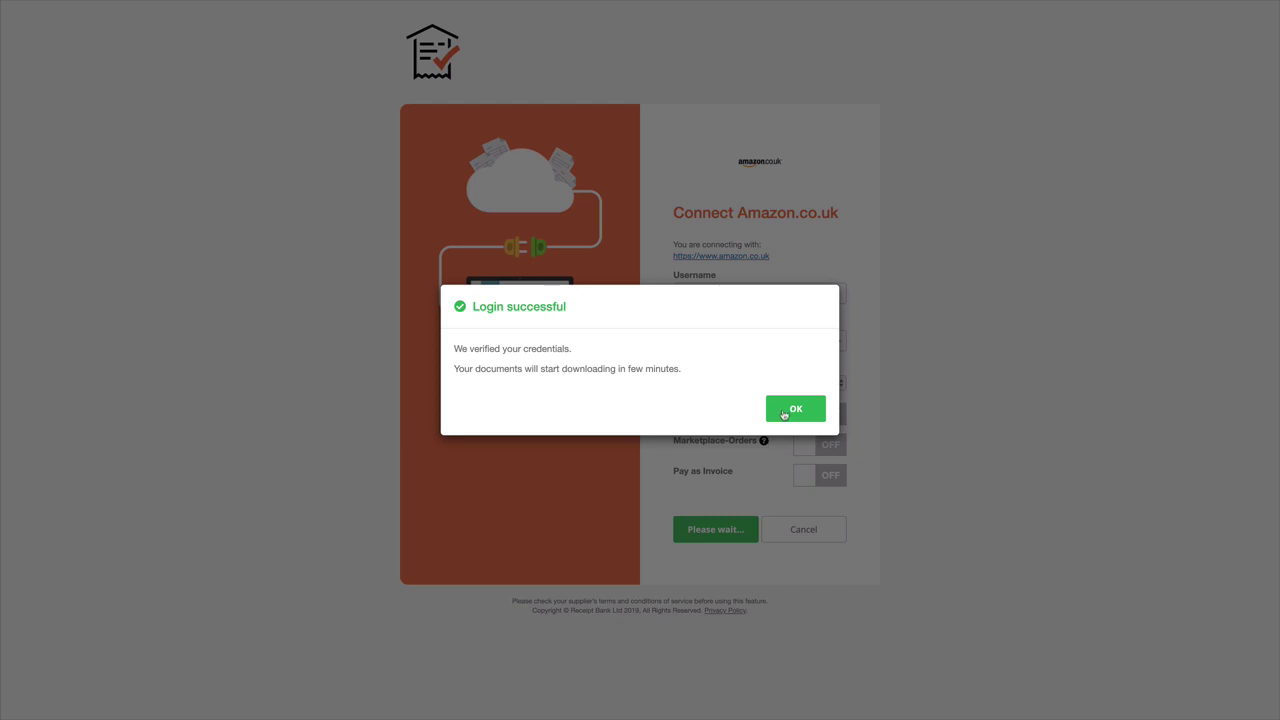
{"action": "left_click", "coordinate": [784, 413]}
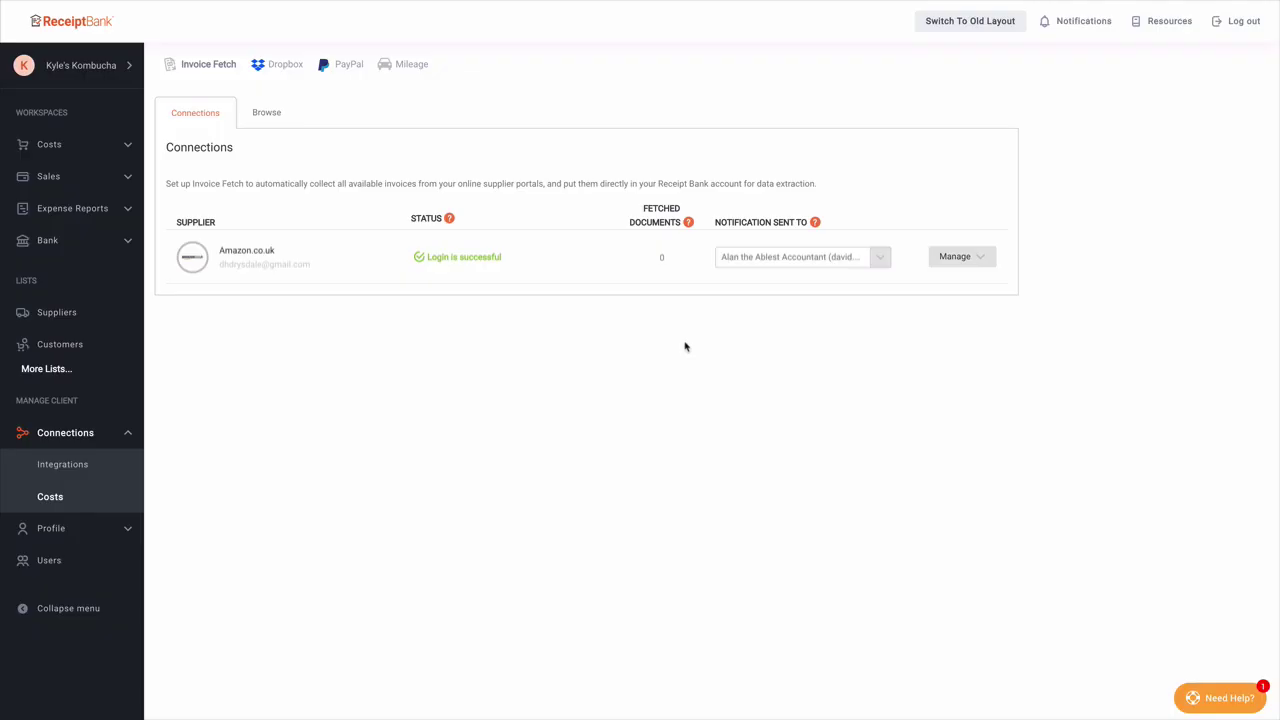
Step: Review the Amazon.co.uk Manage options (Delete, Force Document Fetch, Edit Credentials), then open Costs Inbox
{"action": "left_click", "coordinate": [956, 262]}
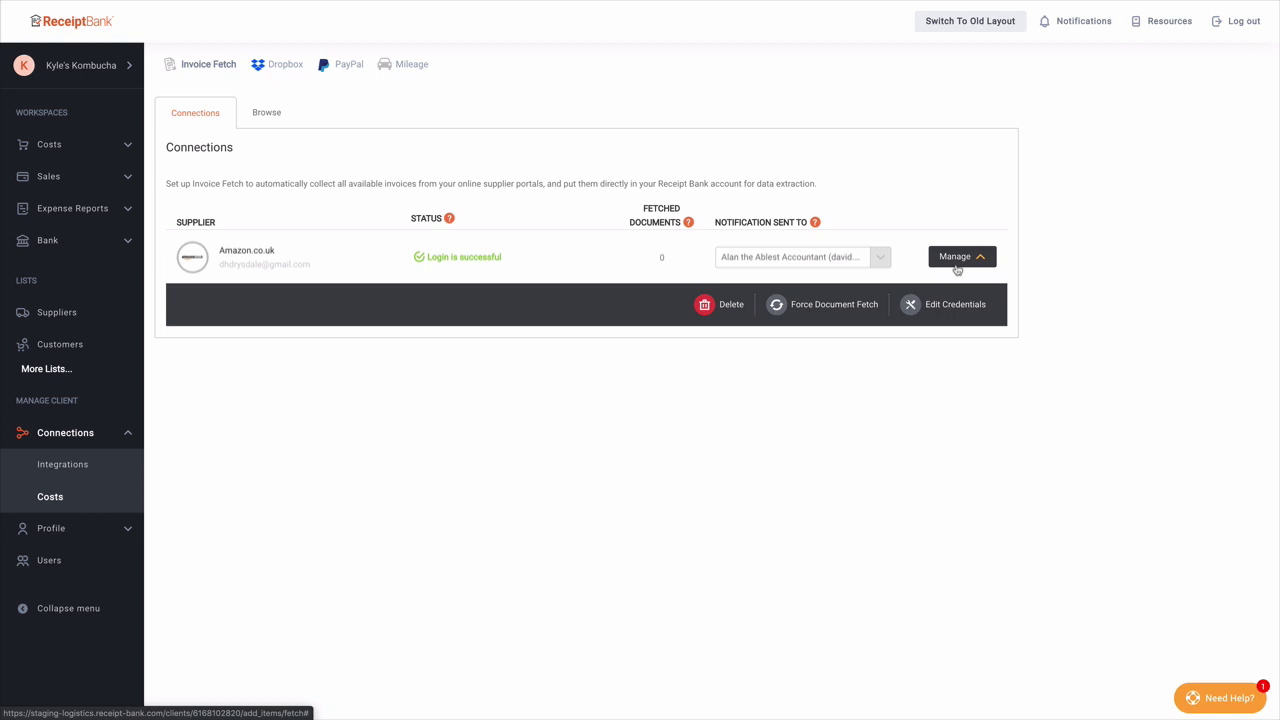
{"action": "left_click", "coordinate": [957, 267]}
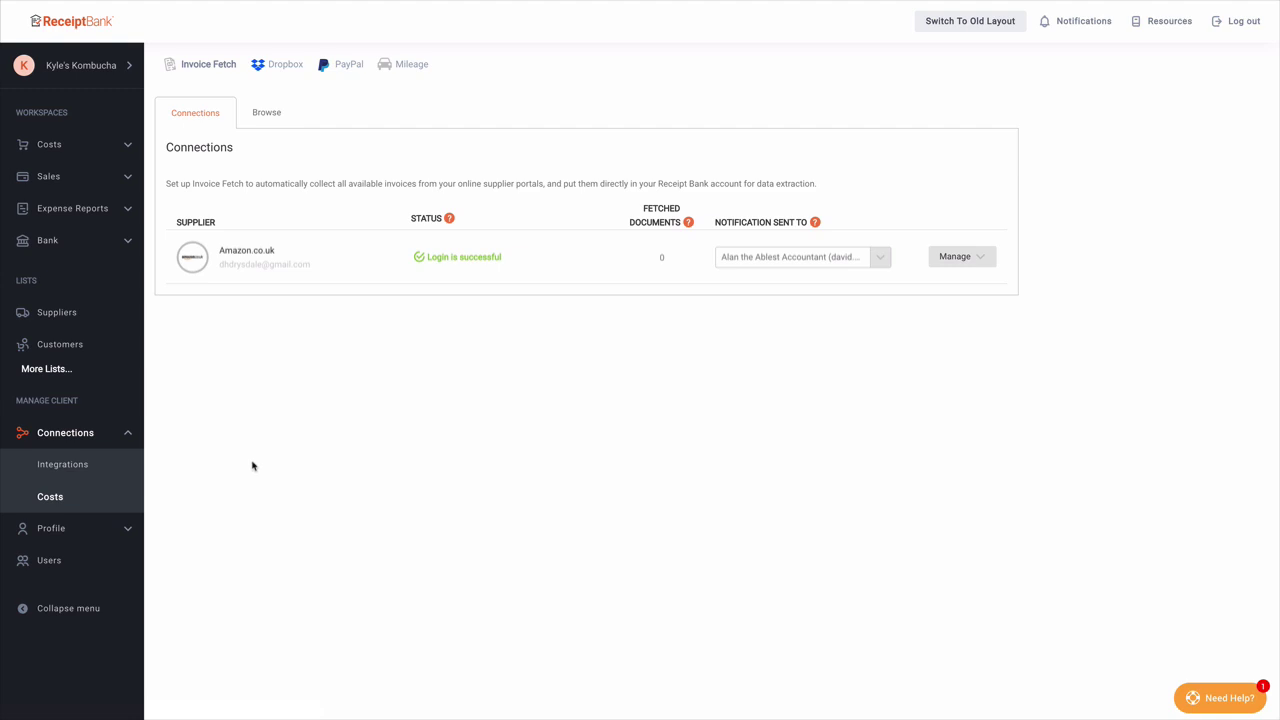
{"action": "left_click", "coordinate": [96, 147]}
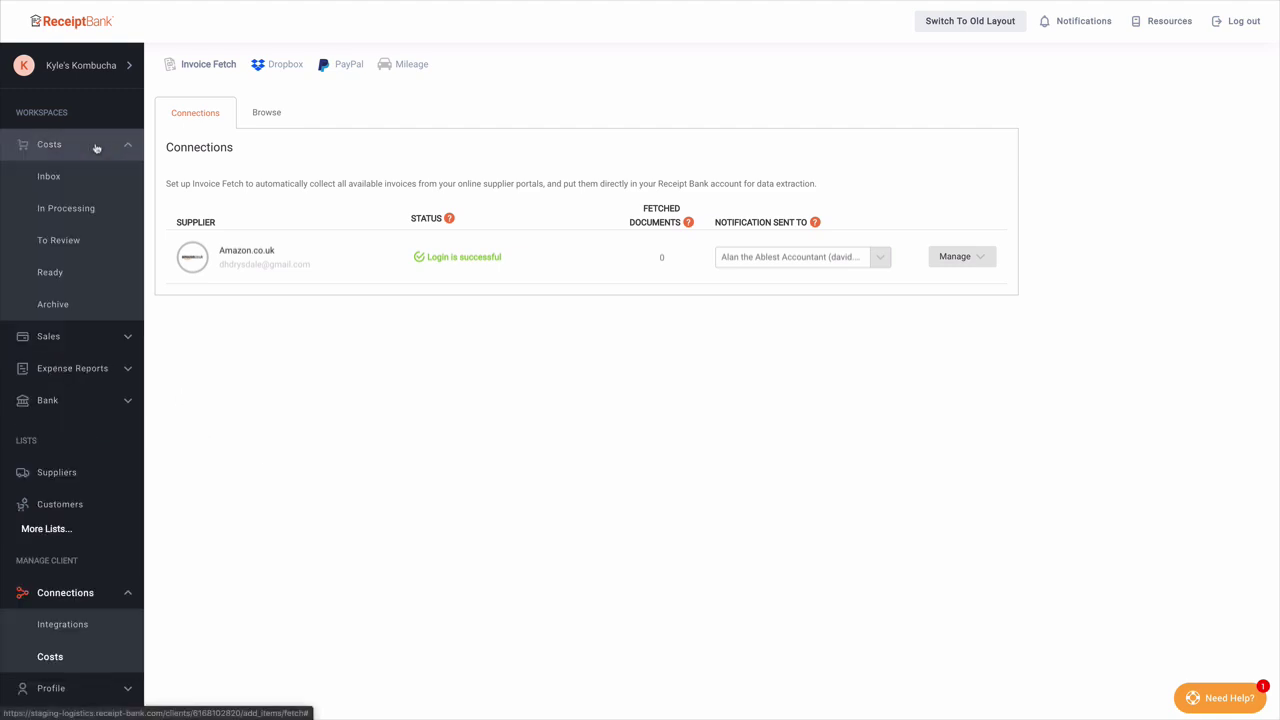
{"action": "left_click", "coordinate": [92, 179]}
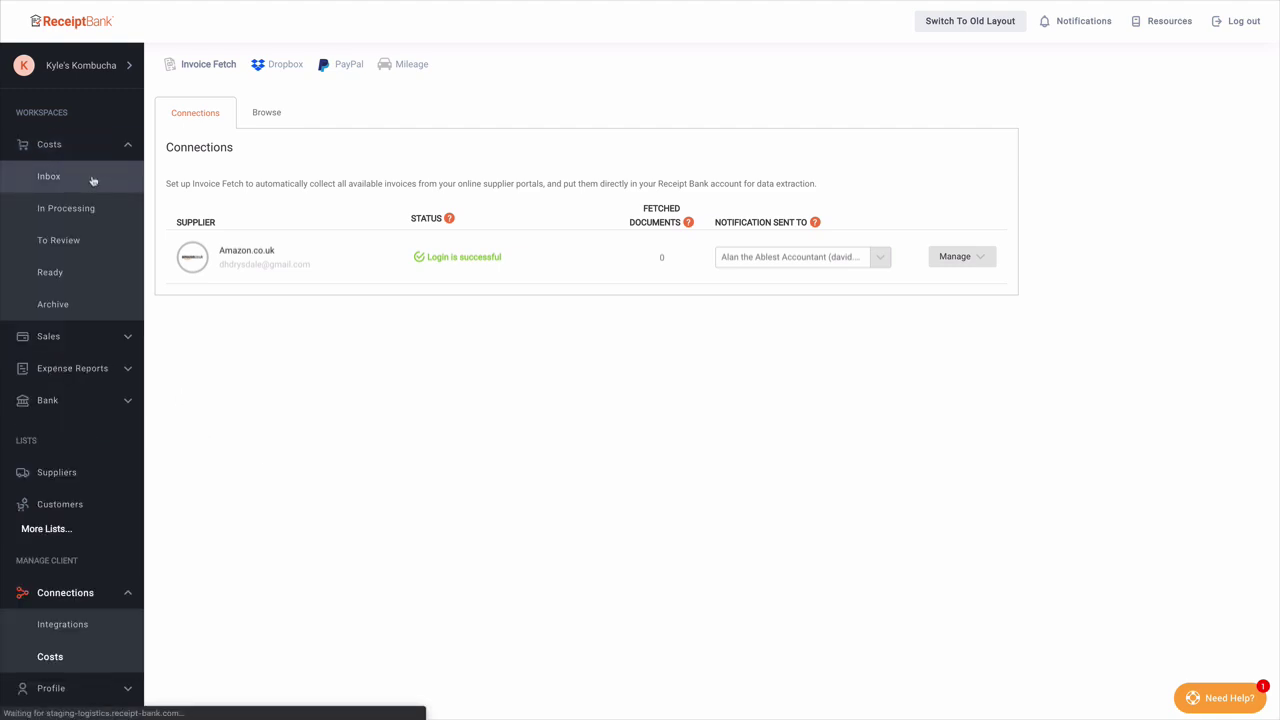